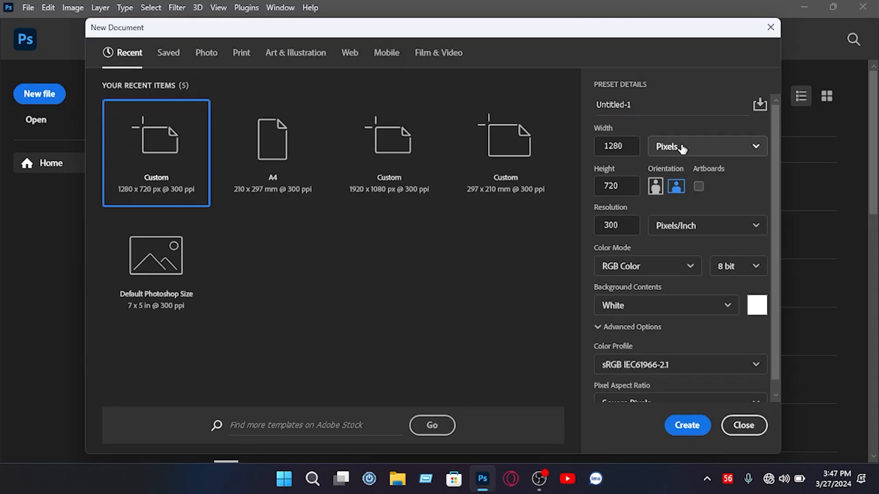
# Step: Create a new 1280 x 720 pixel document with a resolution of 300 pixels/inch
pyautogui.click(685, 177)
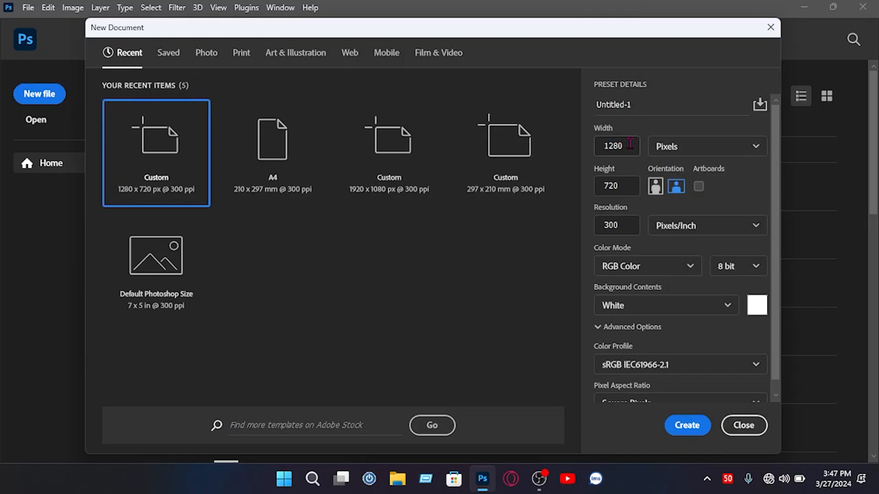
pyautogui.click(629, 186)
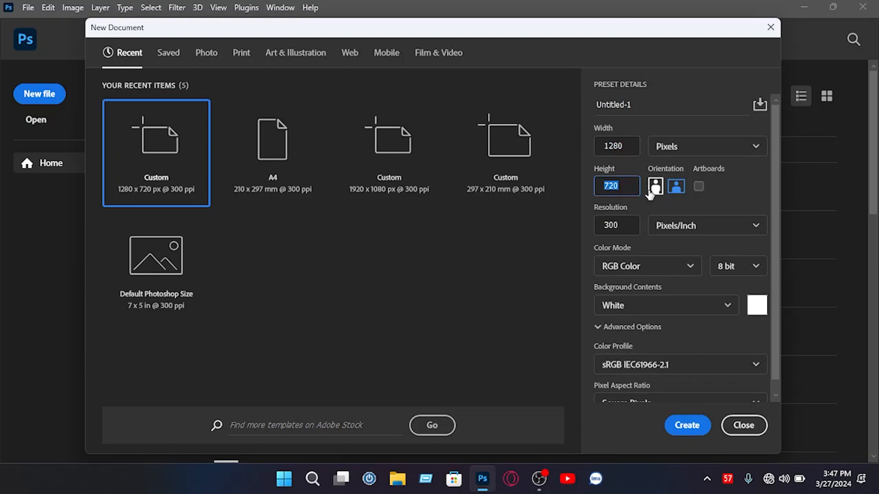
pyautogui.click(630, 225)
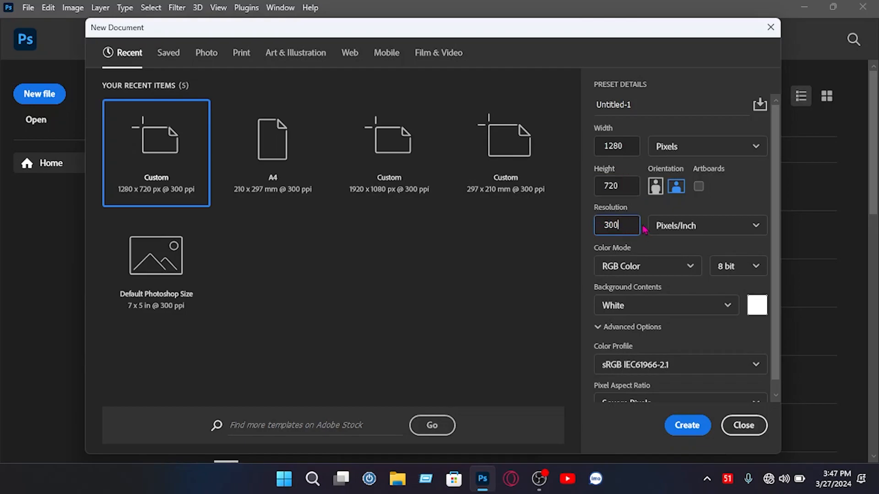
pyautogui.moveTo(631, 224); pyautogui.dragTo(595, 229)
pyautogui.click(665, 224)
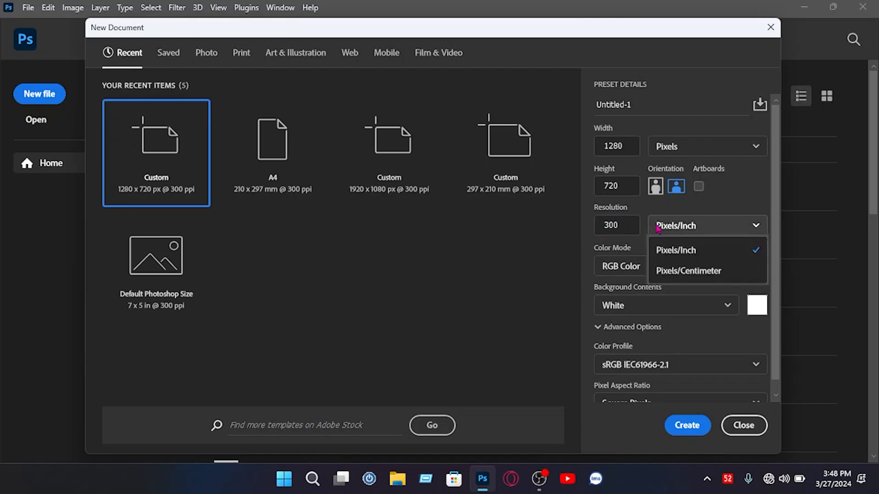
pyautogui.click(686, 255)
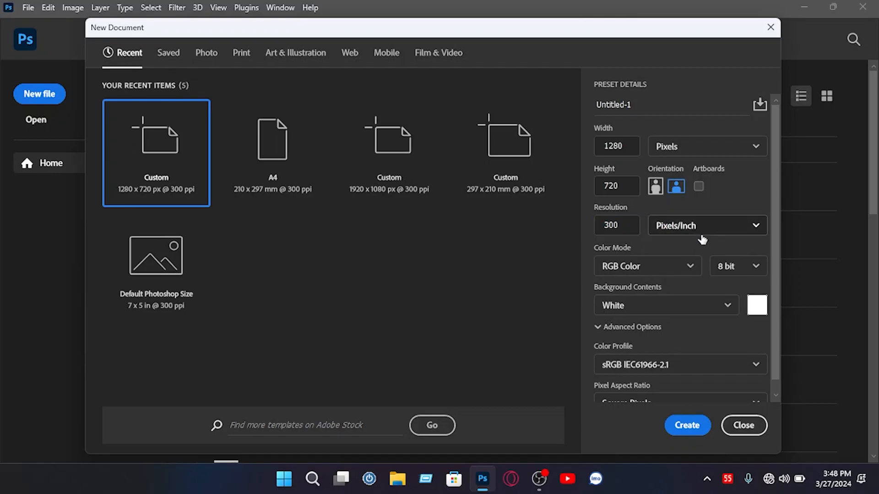
pyautogui.click(687, 425)
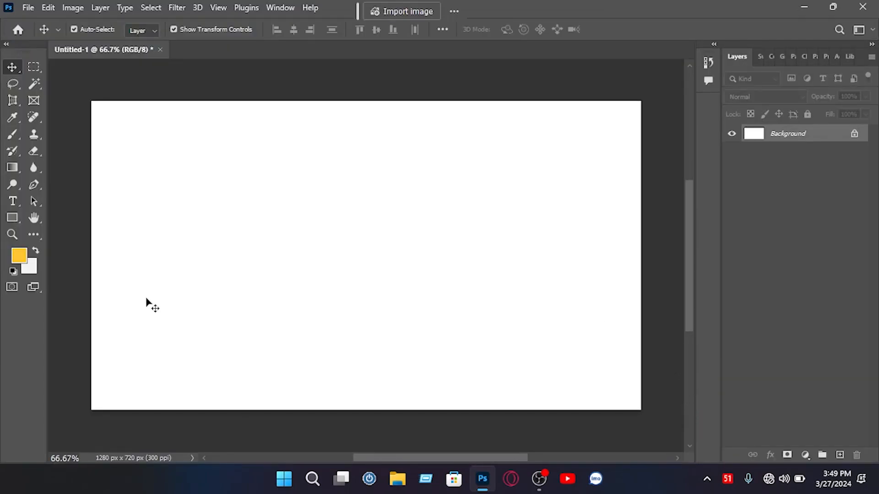
# Step: Show the rulers and place vertical guides at about 410, 560 and 700 px and horizontal guides at about 205, 375 and 540 px
pyautogui.hotkey('ctrl', 'r')
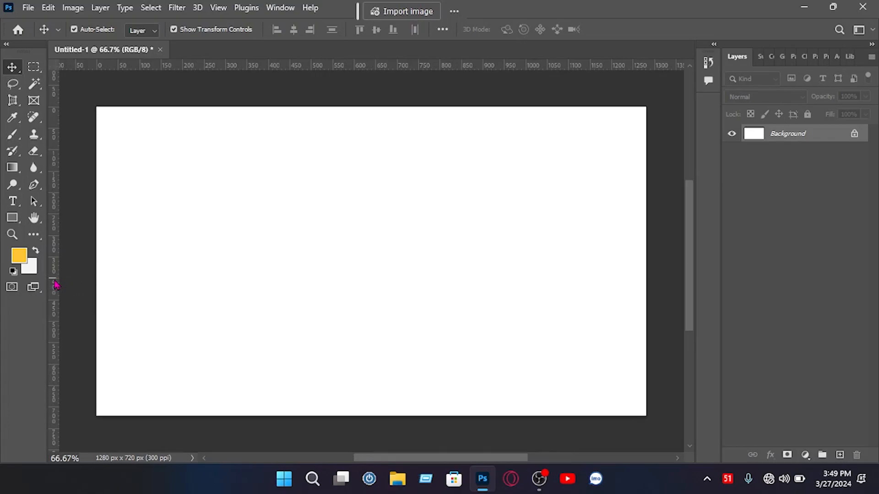
pyautogui.moveTo(54, 285); pyautogui.dragTo(273, 270)
pyautogui.moveTo(296, 67); pyautogui.dragTo(339, 195)
pyautogui.moveTo(57, 198); pyautogui.dragTo(396, 221)
pyautogui.moveTo(396, 66); pyautogui.dragTo(397, 255)
pyautogui.moveTo(373, 66); pyautogui.dragTo(373, 338)
pyautogui.moveTo(373, 255); pyautogui.dragTo(373, 267)
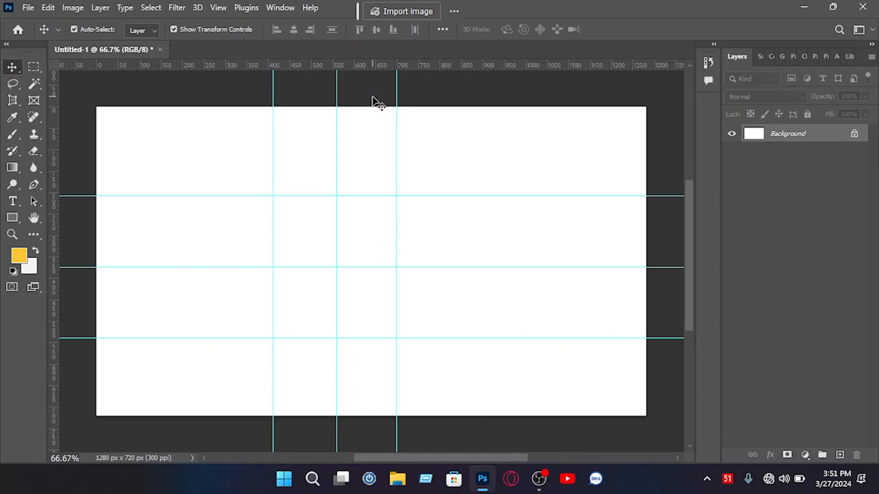
# Step: Draw a closed yellow zigzag shape with the Pen tool in Shape mode, following the guides, with its tall tip on the third vertical guide
pyautogui.click(33, 184)
pyautogui.click(91, 29)
pyautogui.click(85, 36)
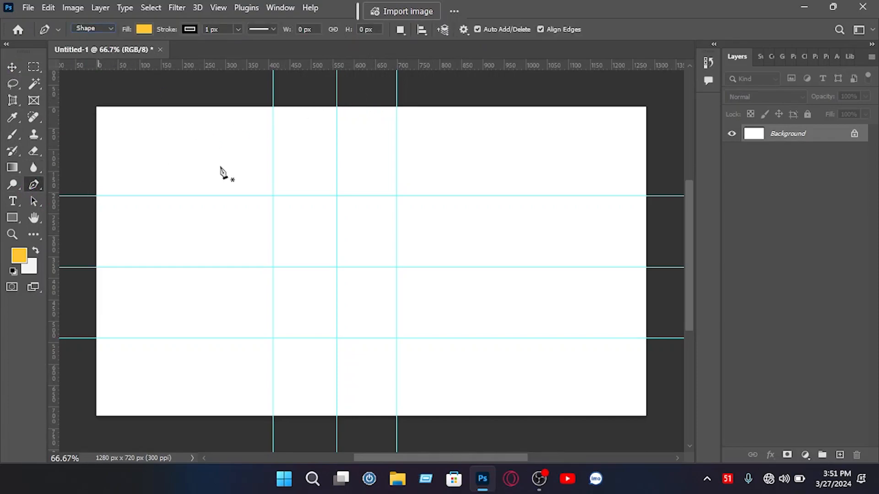
pyautogui.click(273, 338)
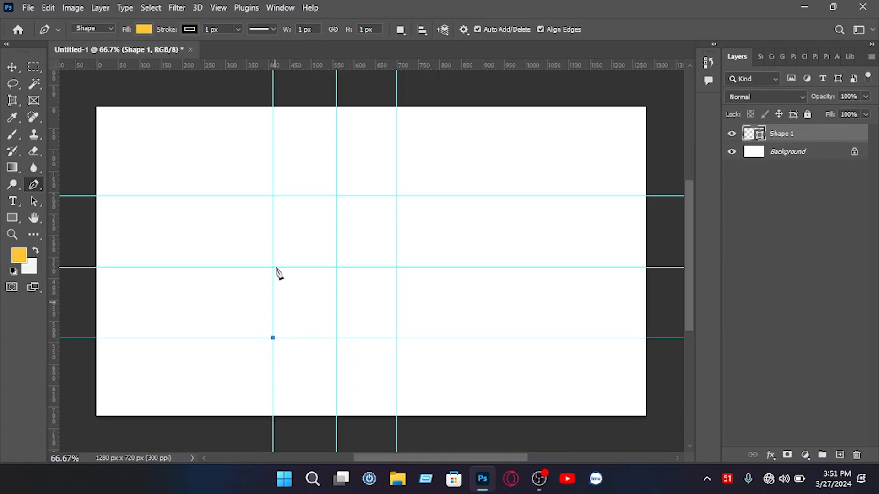
pyautogui.click(273, 196)
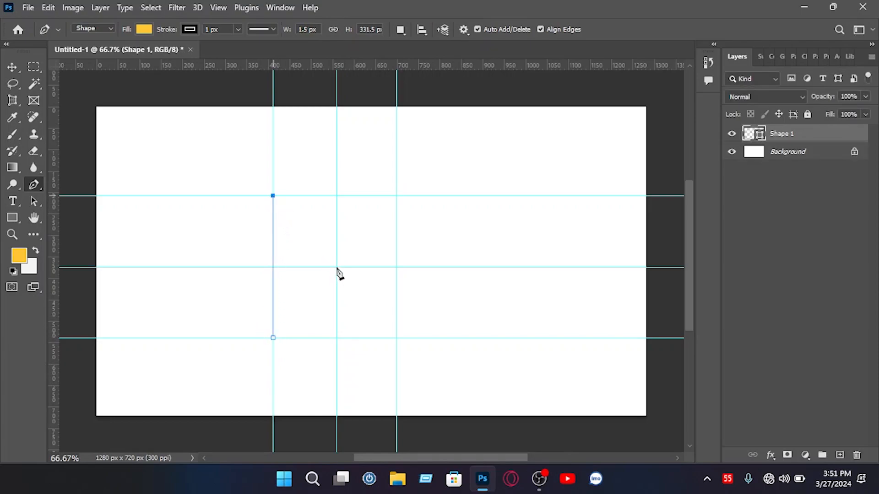
pyautogui.click(336, 267)
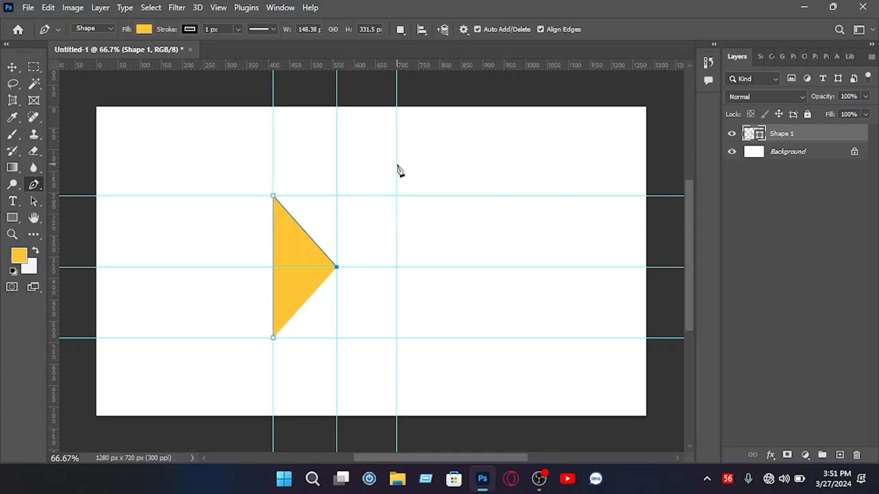
pyautogui.click(396, 164)
pyautogui.click(336, 338)
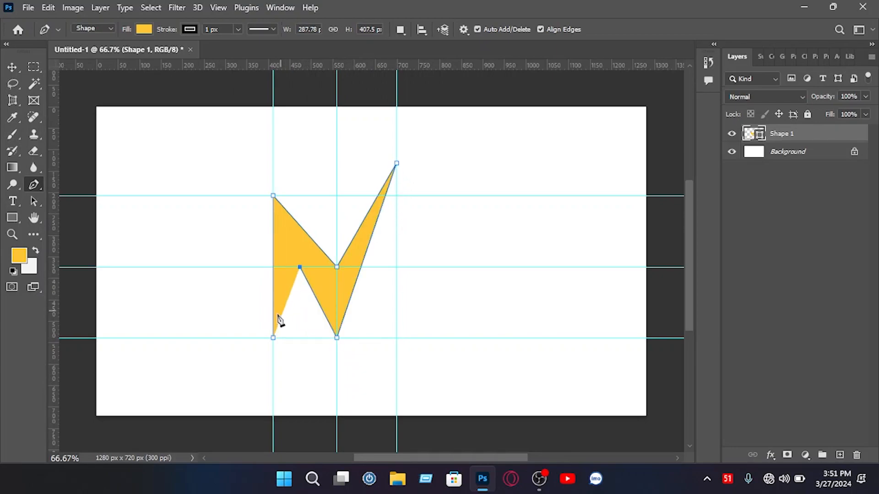
pyautogui.click(273, 338)
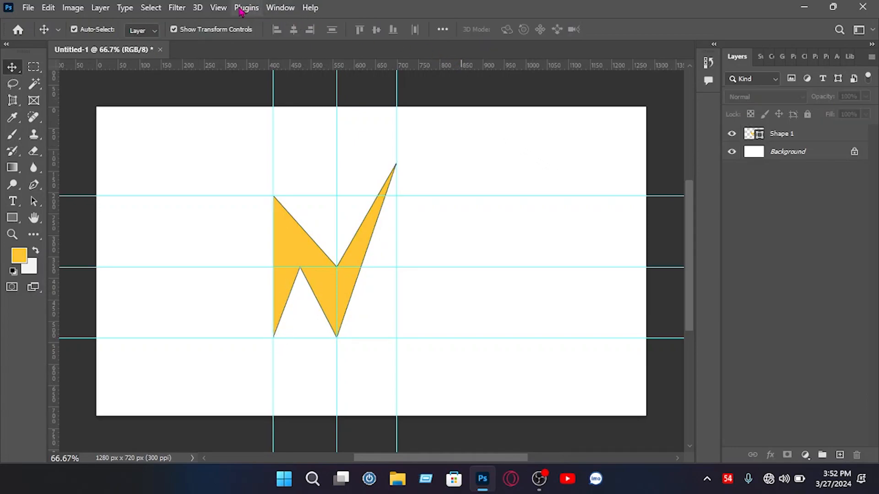
# Step: Clear all guides from the canvas
pyautogui.click(221, 9)
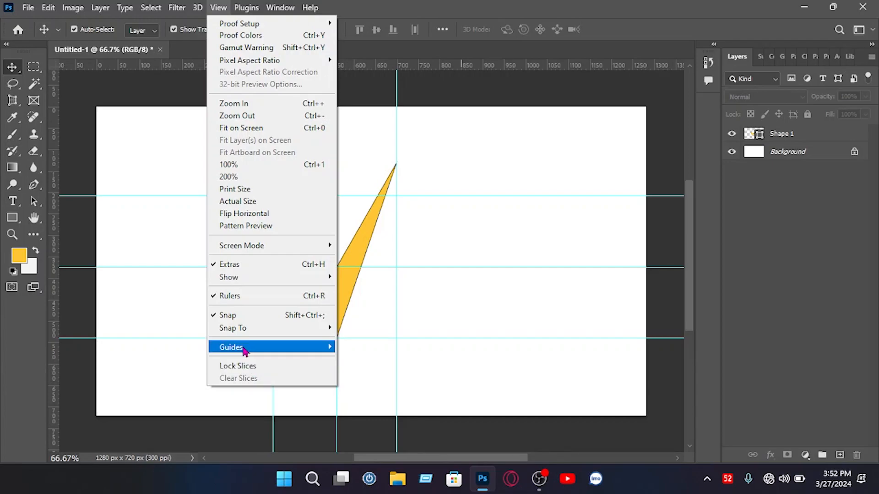
pyautogui.moveTo(244, 346)
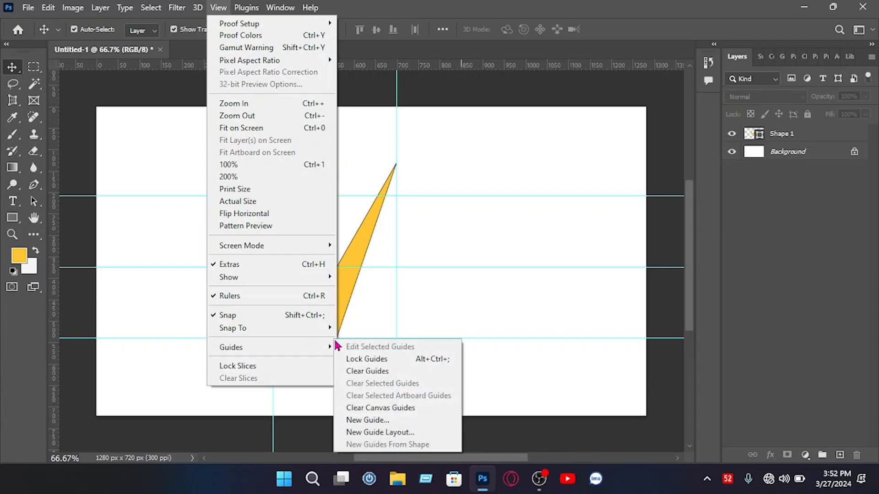
pyautogui.click(379, 374)
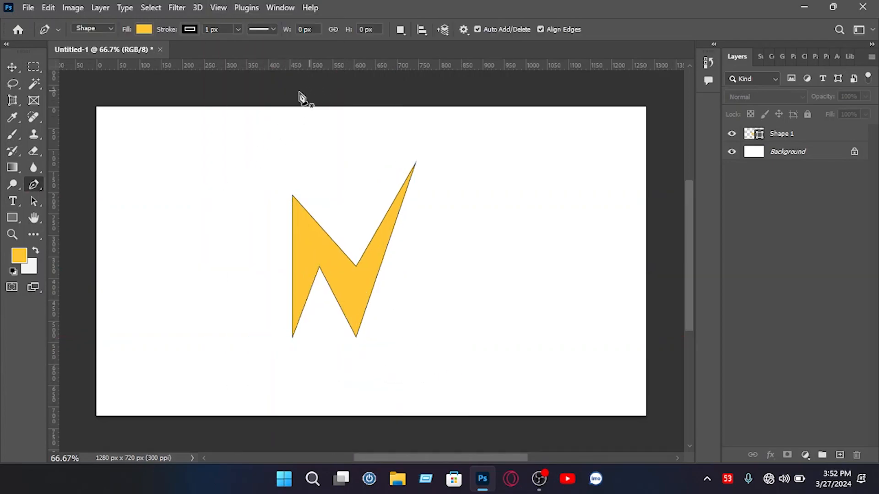
# Step: Draw a closed S-curved ribbon with the Pen tool from the zigzag's lower-left corner to its upper-right tip and back
pyautogui.click(291, 337)
pyautogui.moveTo(336, 235); pyautogui.dragTo(332, 183)
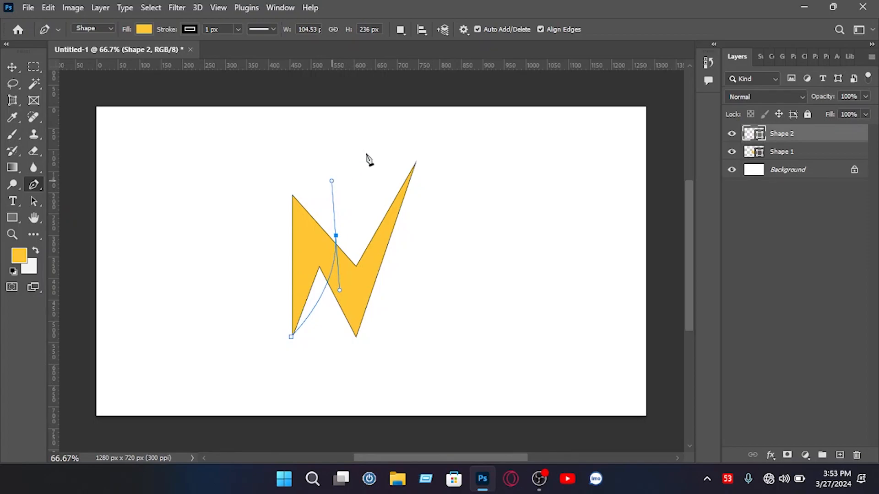
pyautogui.moveTo(415, 161); pyautogui.dragTo(452, 167)
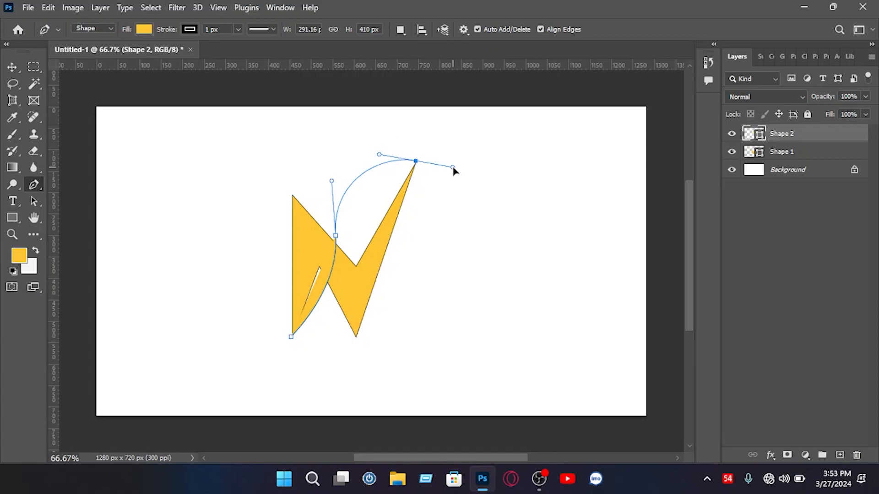
pyautogui.click(415, 161)
pyautogui.moveTo(356, 243); pyautogui.dragTo(355, 309)
pyautogui.moveTo(292, 336); pyautogui.dragTo(275, 353)
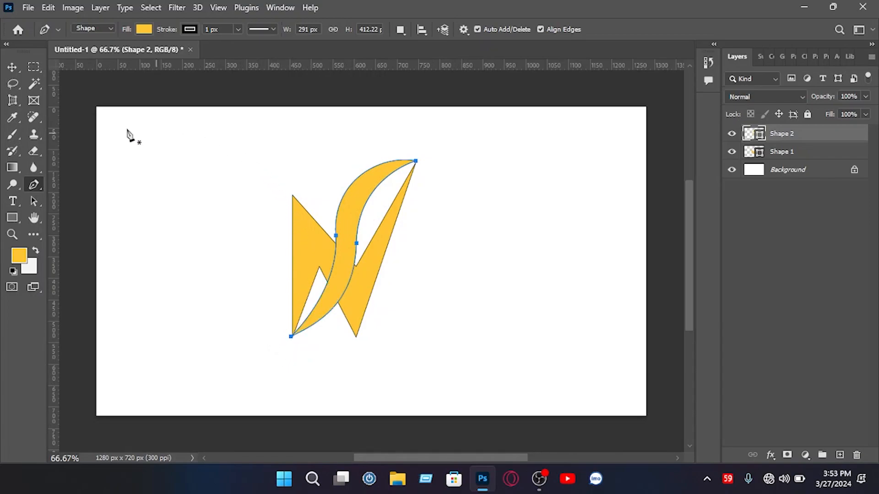
# Step: Change the curved ribbon's fill colour to red ff3434 and deselect it
pyautogui.click(12, 67)
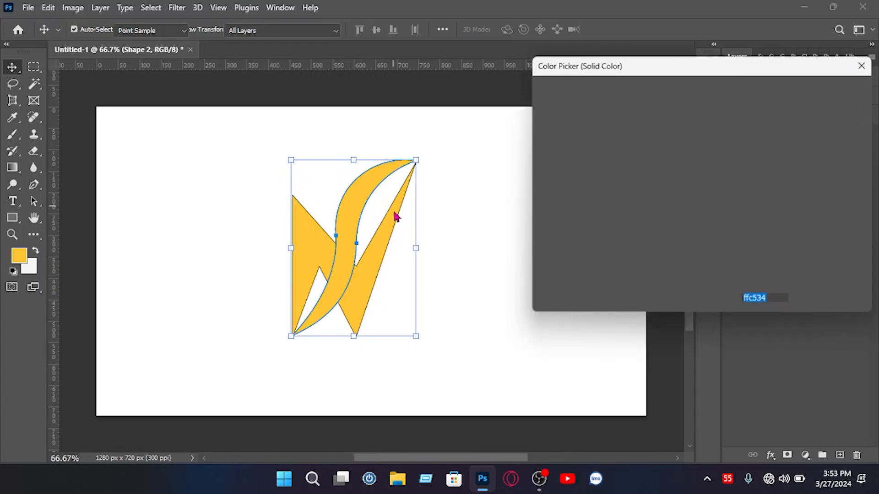
pyautogui.moveTo(720, 113); pyautogui.dragTo(718, 94)
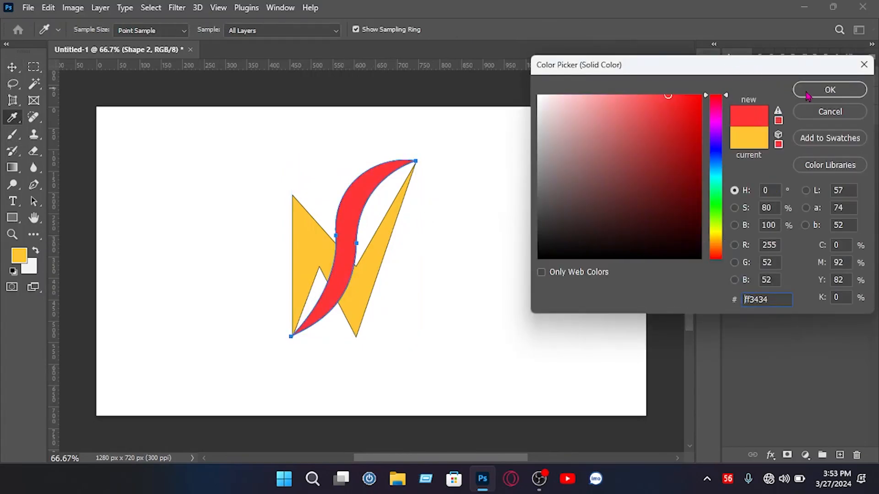
pyautogui.click(823, 93)
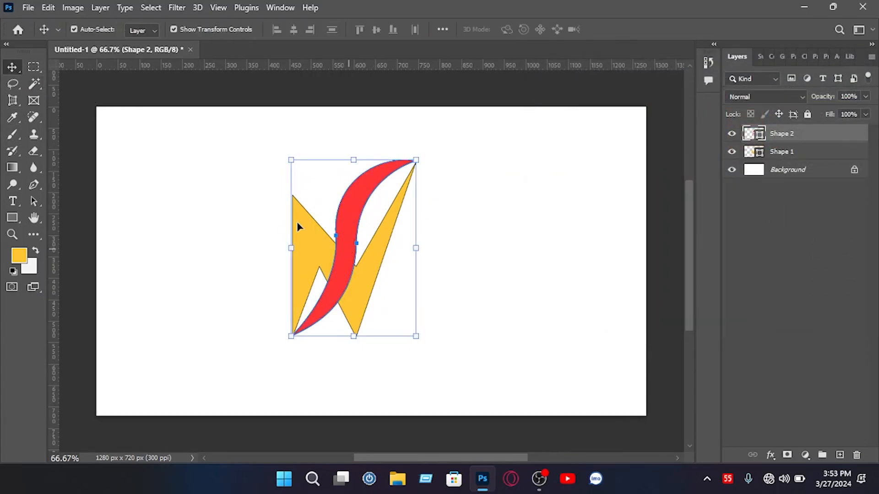
pyautogui.click(200, 195)
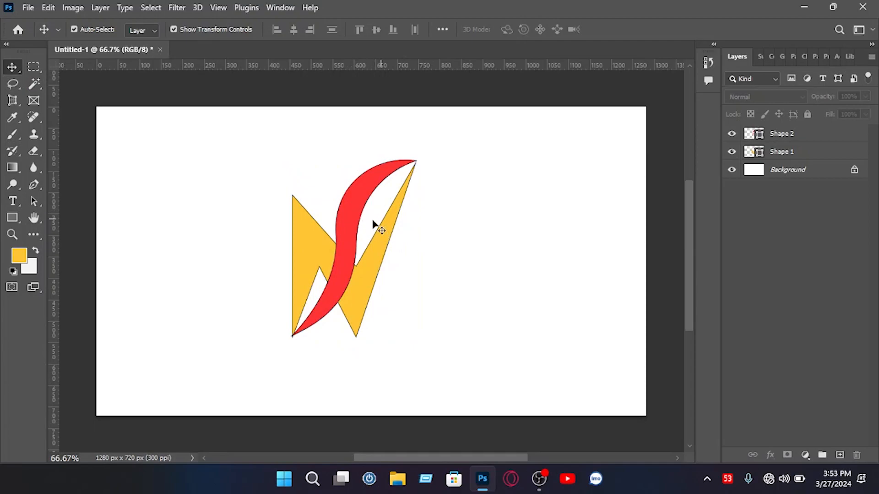
# Step: Duplicate the red ribbon with an offset of 18 px to the right and 4 px down
pyautogui.click(359, 232)
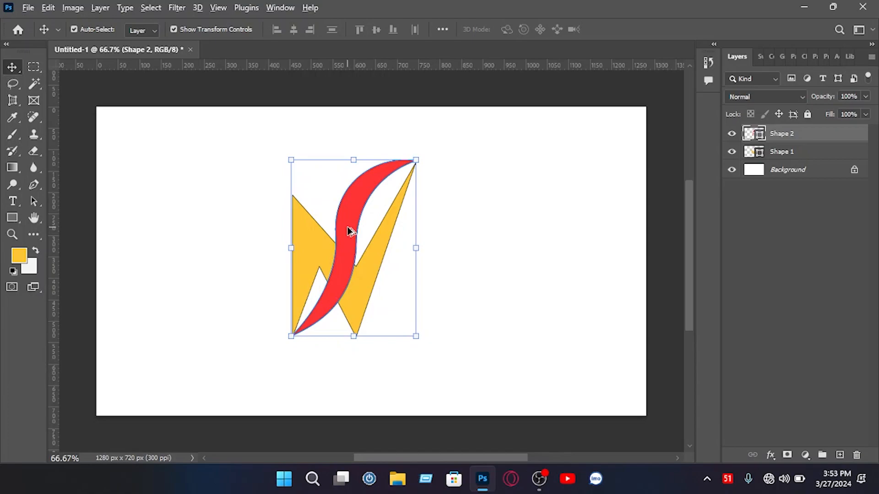
pyautogui.moveTo(349, 231); pyautogui.dragTo(356, 232)
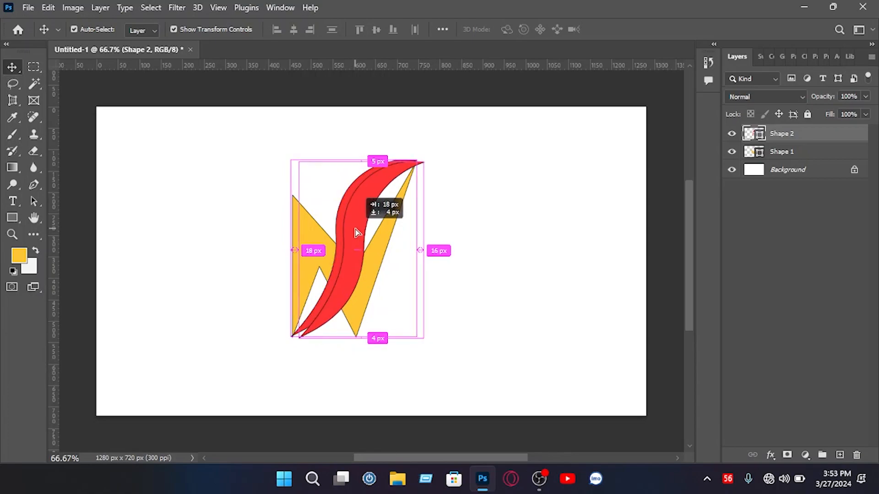
pyautogui.moveTo(356, 233); pyautogui.dragTo(356, 232)
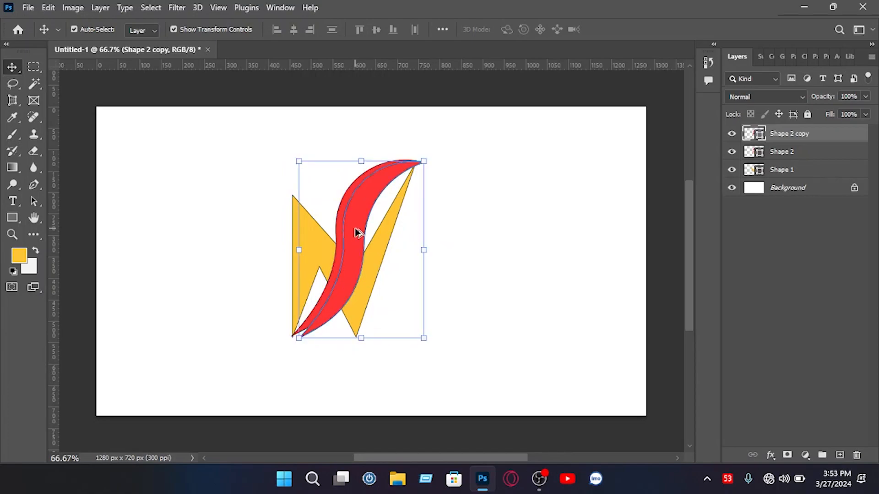
# Step: Change the duplicated ribbon's fill colour to blue 3451ff and deselect it
pyautogui.doubleClick(754, 133)
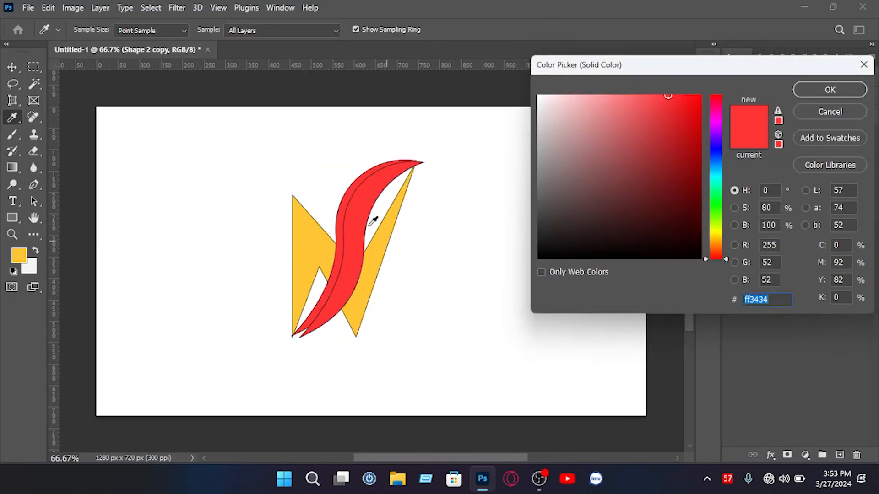
pyautogui.moveTo(716, 98); pyautogui.dragTo(721, 79)
pyautogui.click(716, 181)
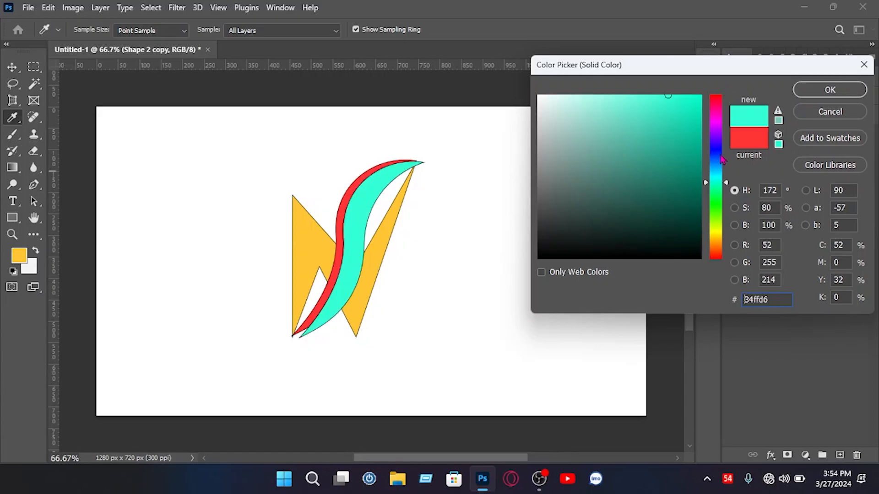
pyautogui.click(716, 153)
pyautogui.click(822, 90)
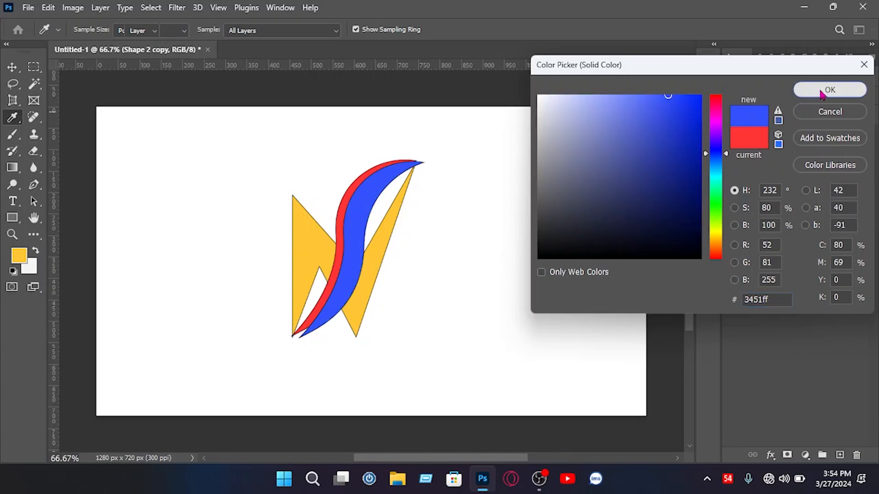
pyautogui.click(457, 177)
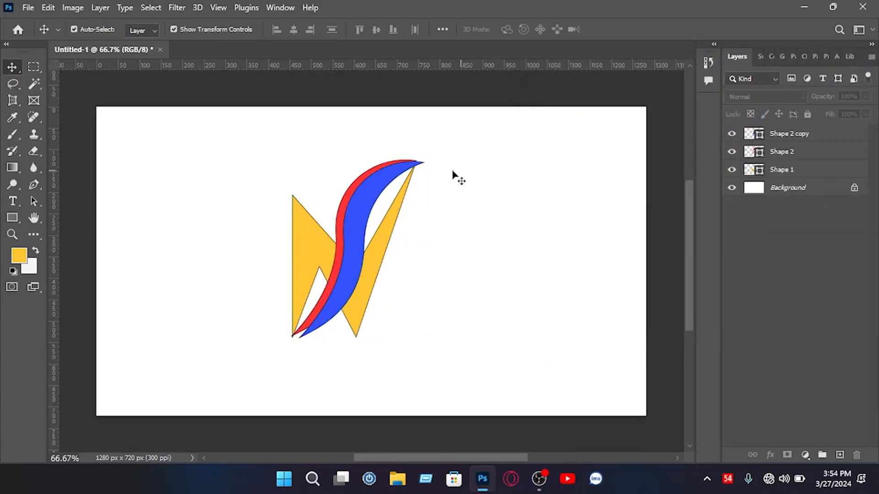
# Step: Lock the yellow zigzag layer, Shape 1
pyautogui.moveTo(354, 153); pyautogui.dragTo(380, 187)
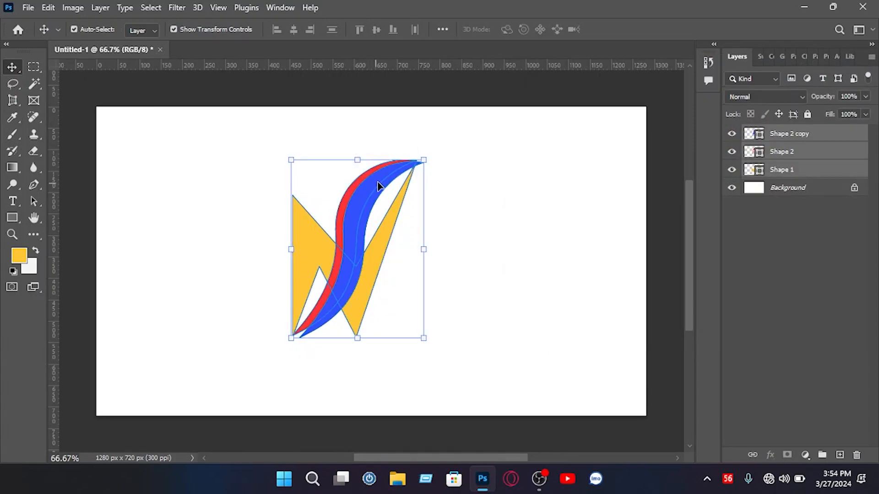
pyautogui.click(787, 170)
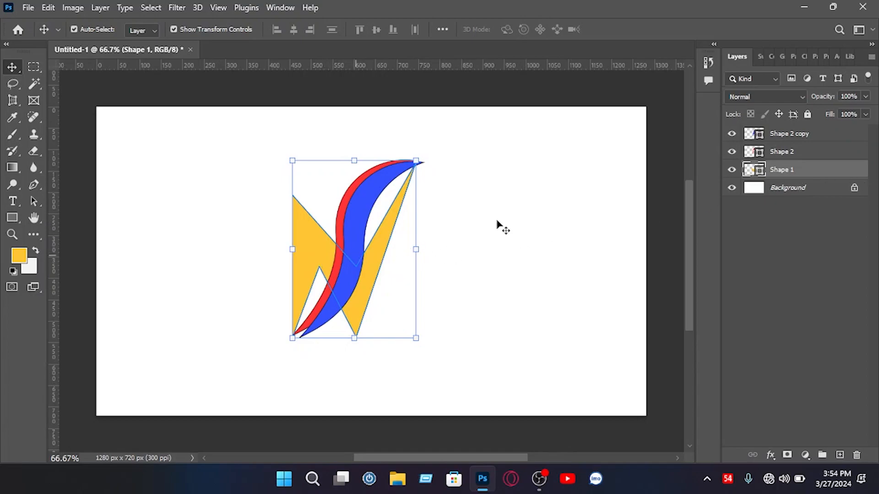
pyautogui.click(807, 114)
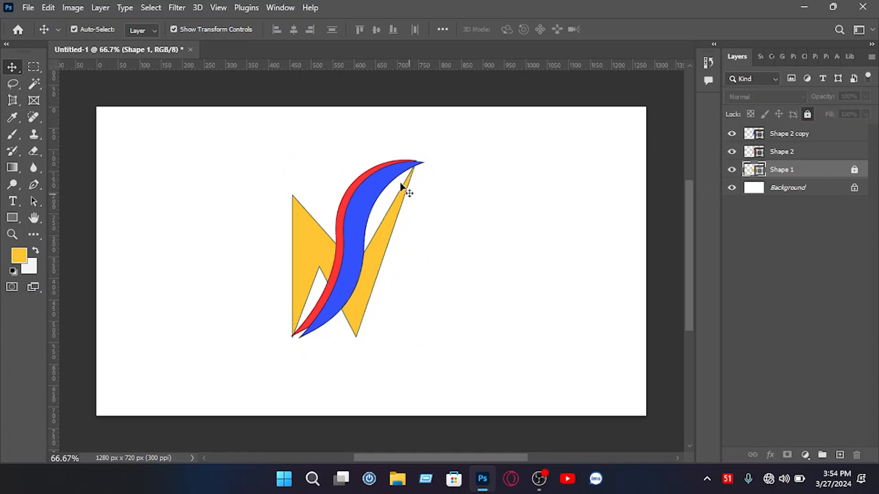
# Step: Rotate the red and blue ribbons together slightly clockwise
pyautogui.moveTo(356, 152); pyautogui.dragTo(377, 180)
pyautogui.moveTo(424, 218); pyautogui.dragTo(419, 229)
pyautogui.press('Return')
# Step: Nudge both ribbons slightly down and left to line them up over the zigzag, and deselect them
pyautogui.press('Up')
pyautogui.press('Up')
pyautogui.press('Up')
pyautogui.press('Up')
pyautogui.press('Left')
pyautogui.press('Left')
pyautogui.press('Left')
pyautogui.press('Down')
pyautogui.press('Down')
pyautogui.press('Down')
pyautogui.press('Down')
pyautogui.press('Down')
pyautogui.press('Down')
pyautogui.press('Down')
pyautogui.press('Down')
pyautogui.press('Down')
pyautogui.press('Down')
pyautogui.press('Right')
pyautogui.press('Right')
pyautogui.click(528, 271)
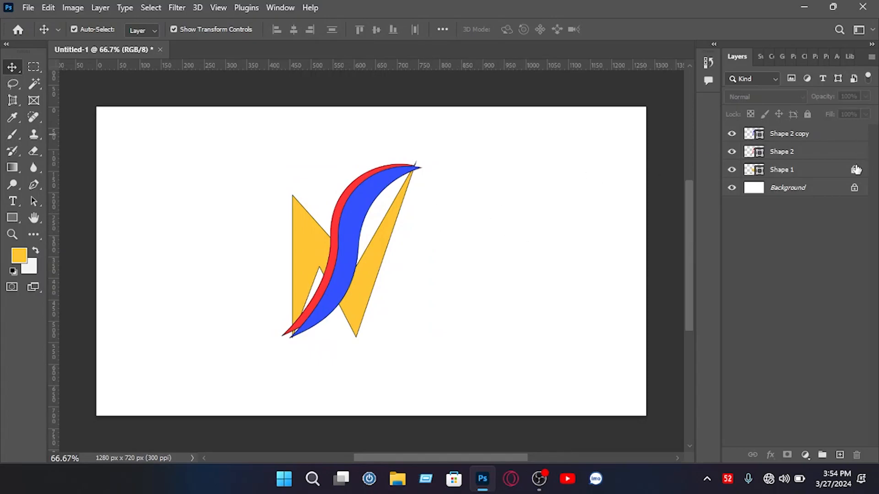
# Step: Add a Gradient Overlay effect to the yellow zigzag layer, Shape 1
pyautogui.click(791, 171)
pyautogui.rightClick(793, 170)
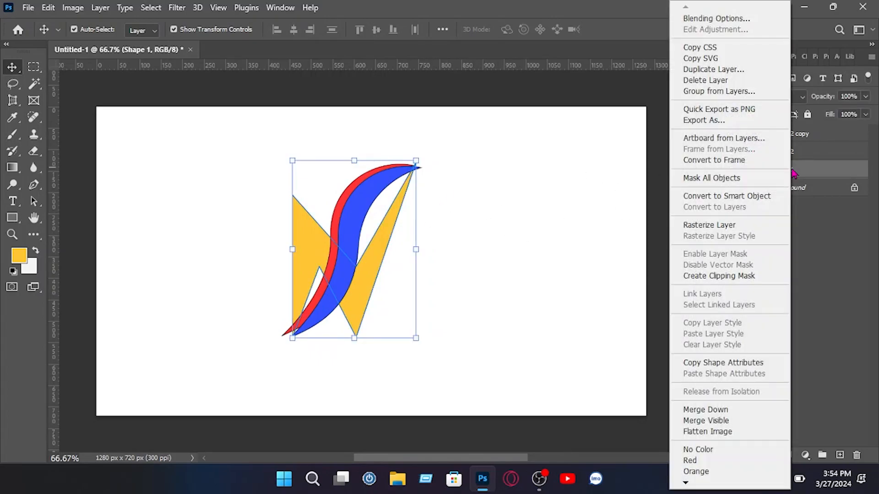
pyautogui.click(750, 20)
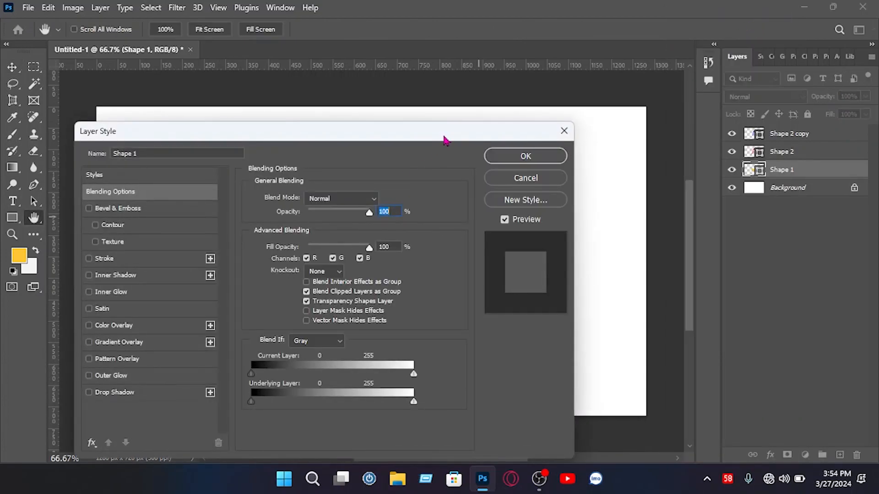
pyautogui.moveTo(444, 139); pyautogui.dragTo(545, 72)
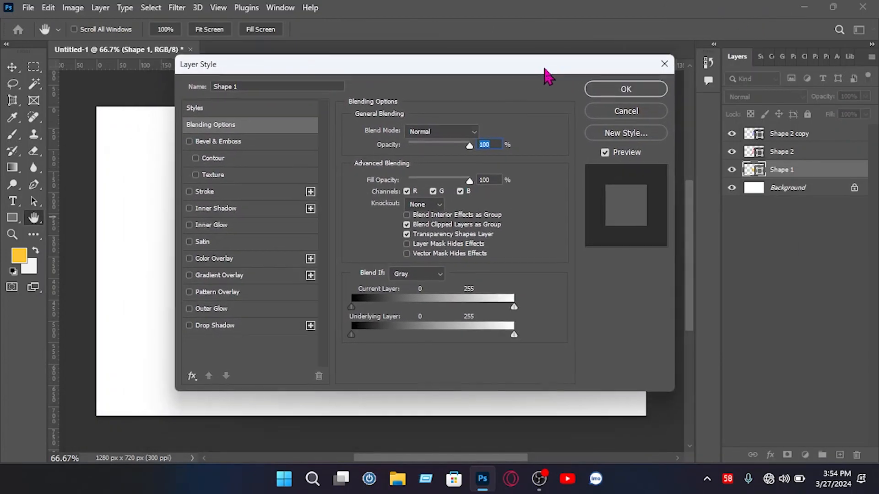
pyautogui.click(235, 276)
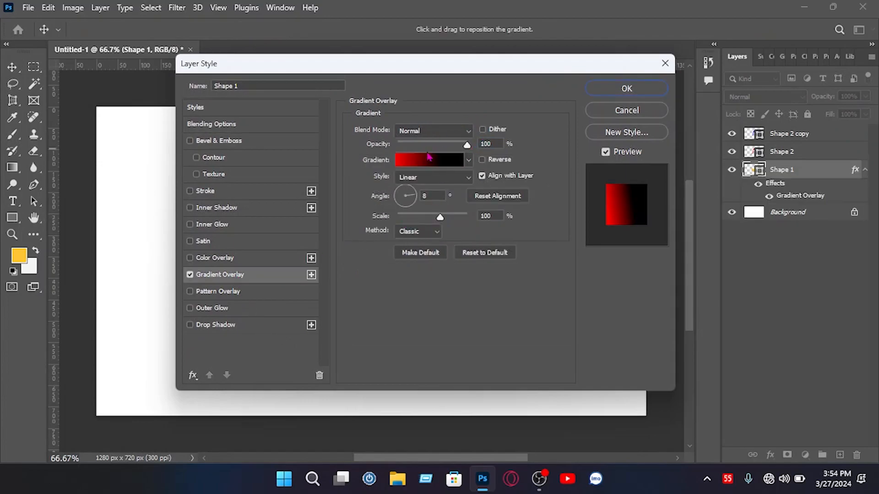
# Step: Load the Orange_05 preset from the Oranges group as the zigzag's overlay gradient
pyautogui.click(430, 164)
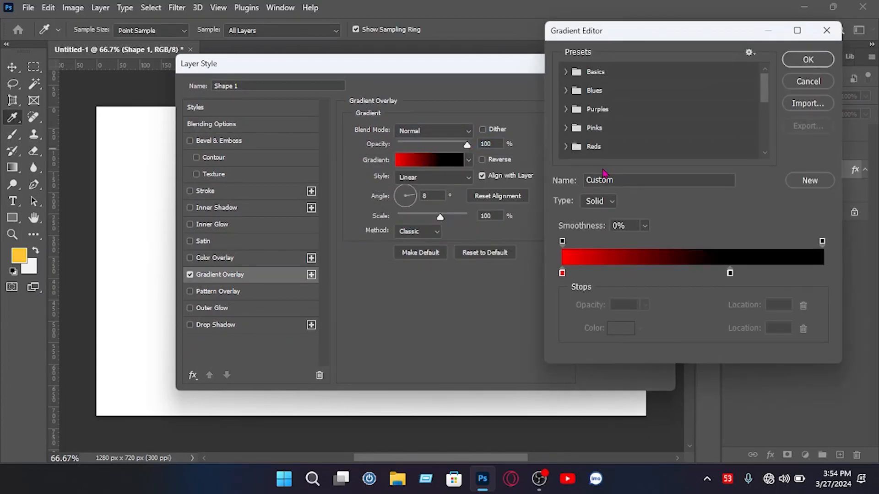
pyautogui.scroll(-1, 582, 129)
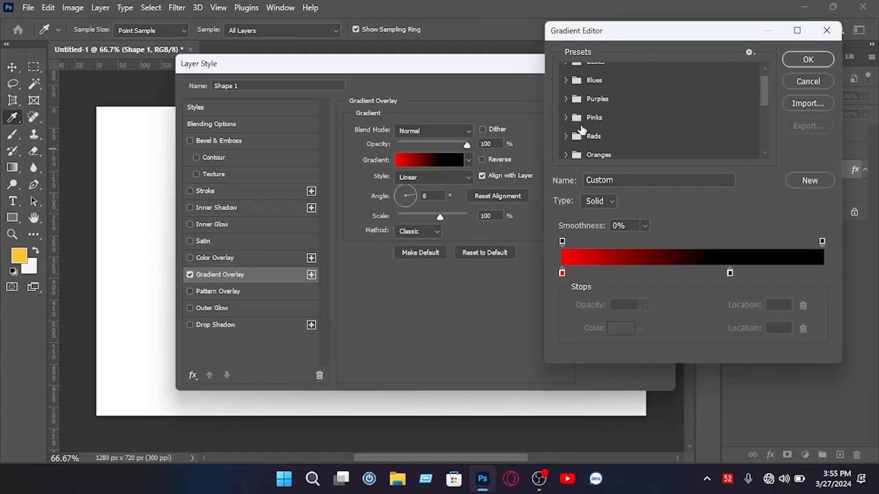
pyautogui.click(566, 155)
pyautogui.scroll(-5, 617, 130)
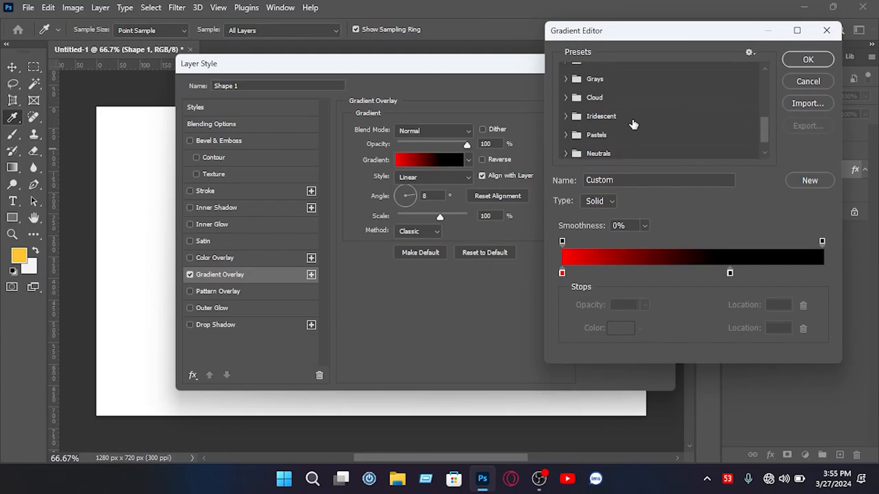
pyautogui.click(565, 143)
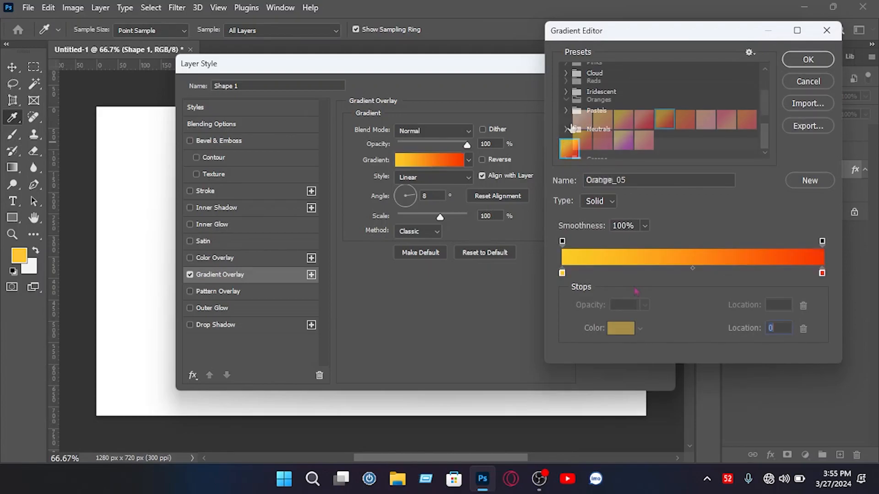
# Step: Add a magenta ff00f6 colour stop at location 31% on the zigzag's gradient
pyautogui.click(645, 275)
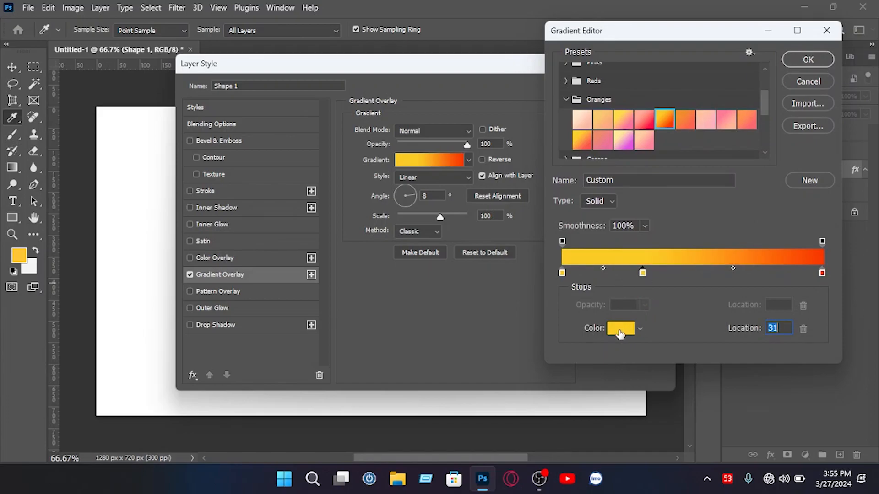
pyautogui.click(621, 329)
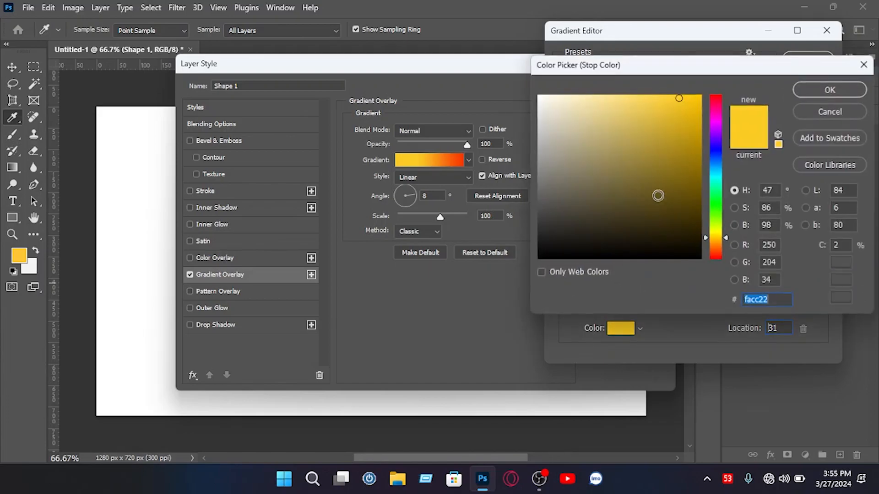
pyautogui.click(720, 122)
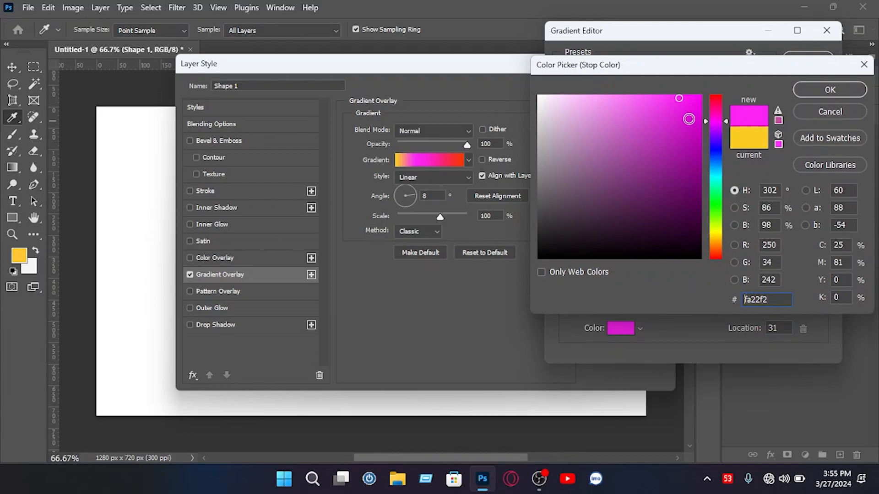
pyautogui.write('ff00ff')
pyautogui.click(830, 90)
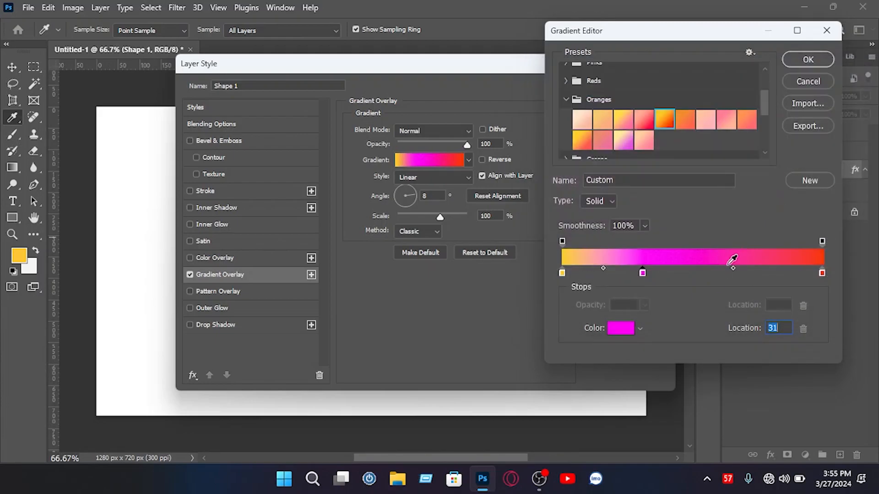
# Step: Add a blue 0096ff colour stop between the magenta and orange-red stops
pyautogui.click(727, 276)
pyautogui.click(621, 328)
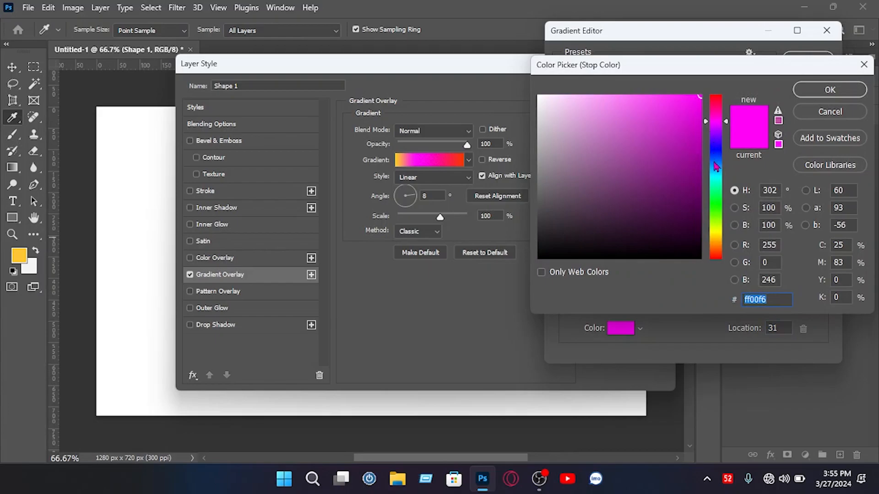
pyautogui.moveTo(718, 156); pyautogui.dragTo(718, 166)
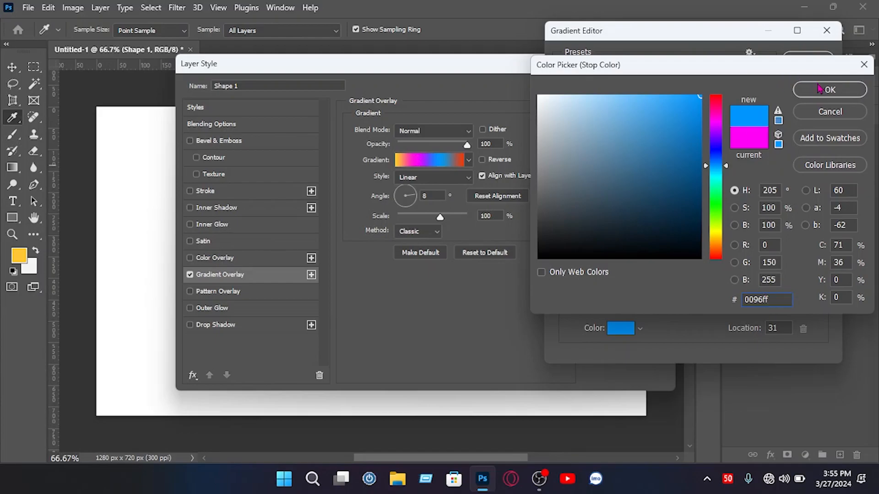
pyautogui.click(833, 90)
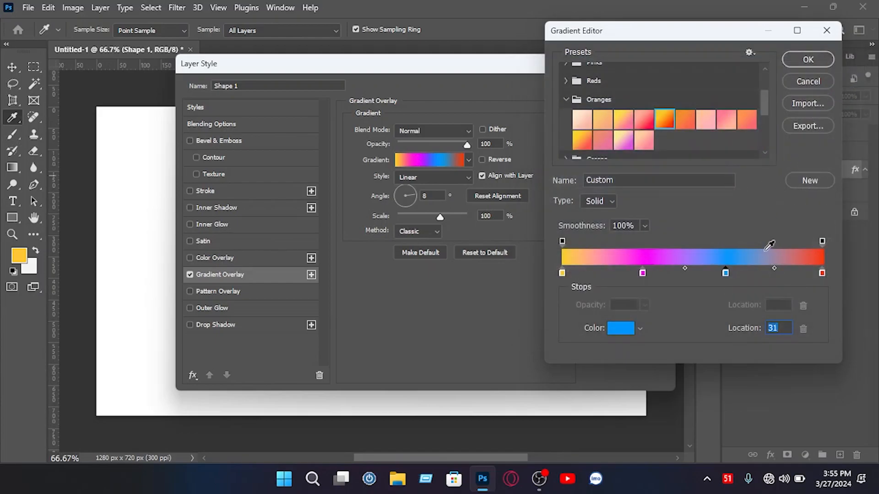
# Step: Reposition the gradient's colour stops: blue slightly toward magenta, magenta at 36%, yellow at 14% and orange-red at 88%
pyautogui.moveTo(726, 276); pyautogui.dragTo(720, 277)
pyautogui.moveTo(642, 275); pyautogui.dragTo(656, 276)
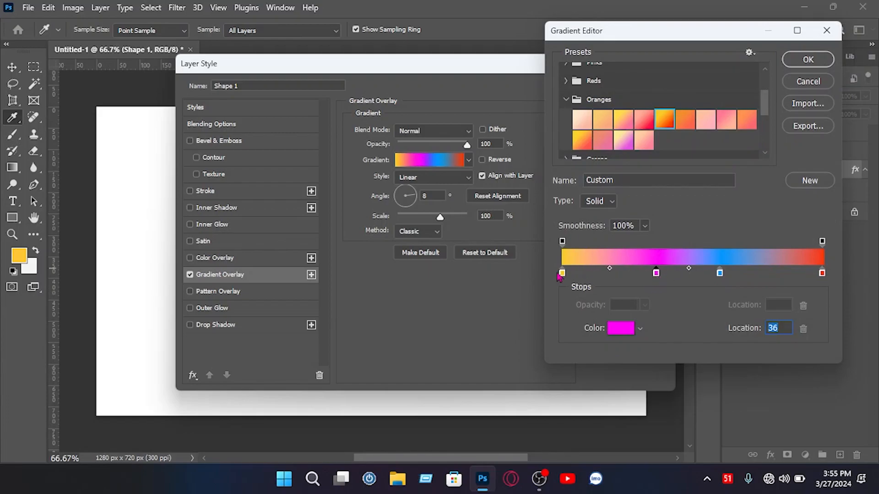
pyautogui.moveTo(562, 273); pyautogui.dragTo(597, 274)
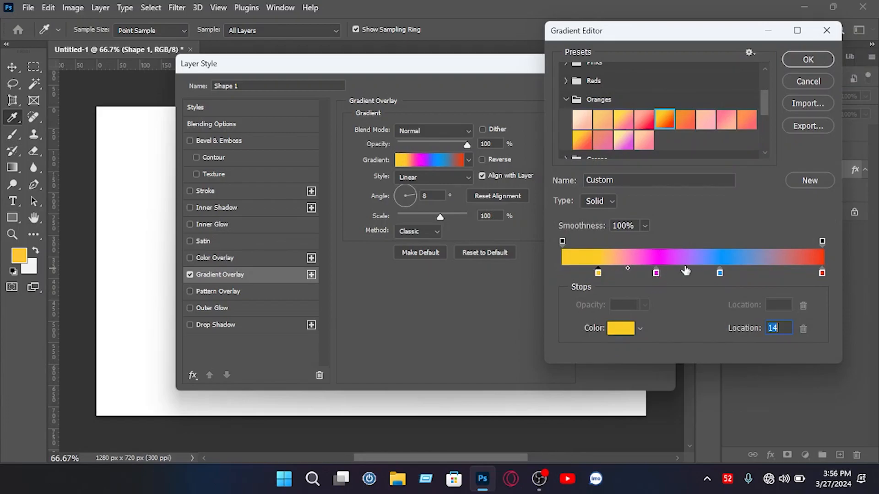
pyautogui.moveTo(823, 276); pyautogui.dragTo(794, 281)
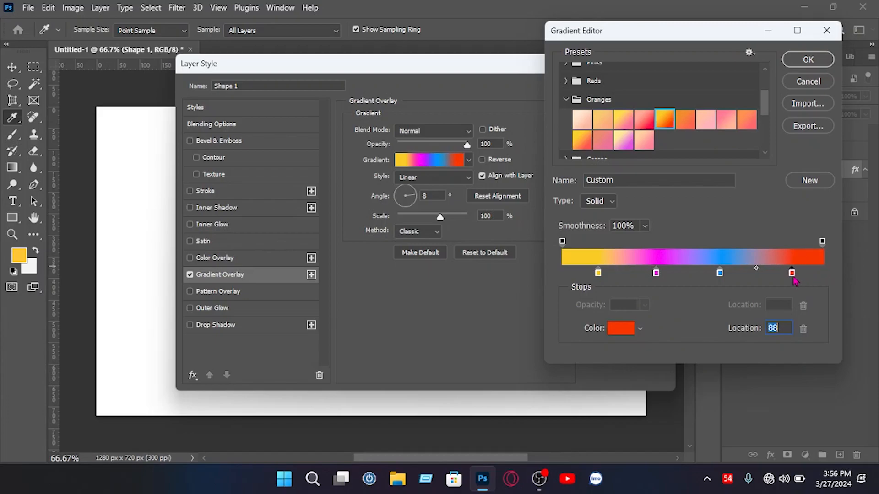
# Step: Change the orange-red end stop to red ff0000 at location 83%, and apply the gradient overlay to the zigzag
pyautogui.click(620, 328)
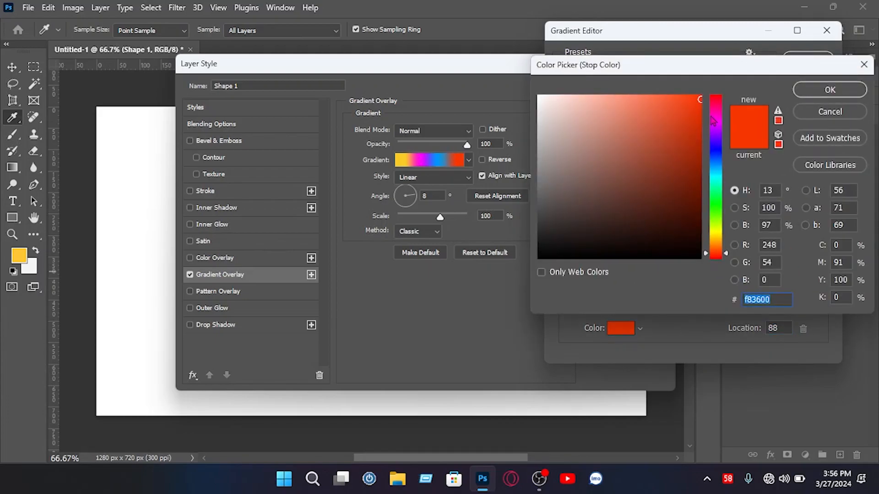
pyautogui.moveTo(714, 119); pyautogui.dragTo(718, 82)
pyautogui.moveTo(682, 108); pyautogui.dragTo(788, 58)
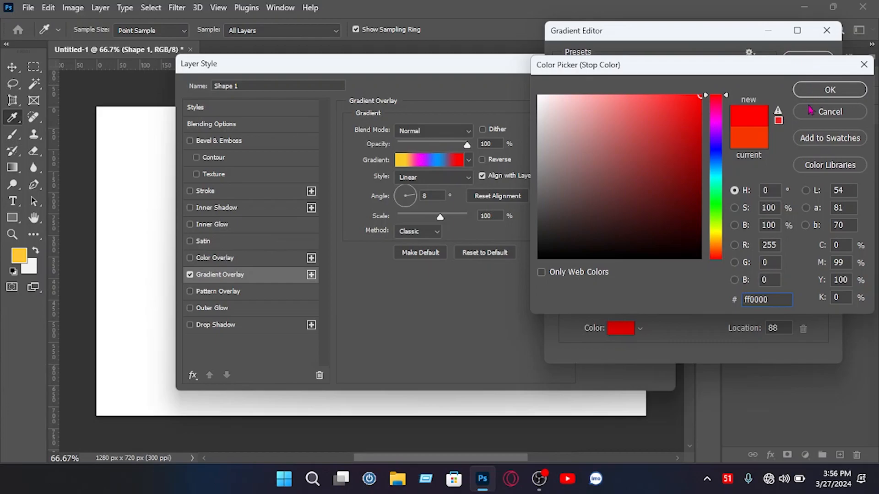
pyautogui.click(828, 90)
pyautogui.moveTo(792, 274); pyautogui.dragTo(778, 279)
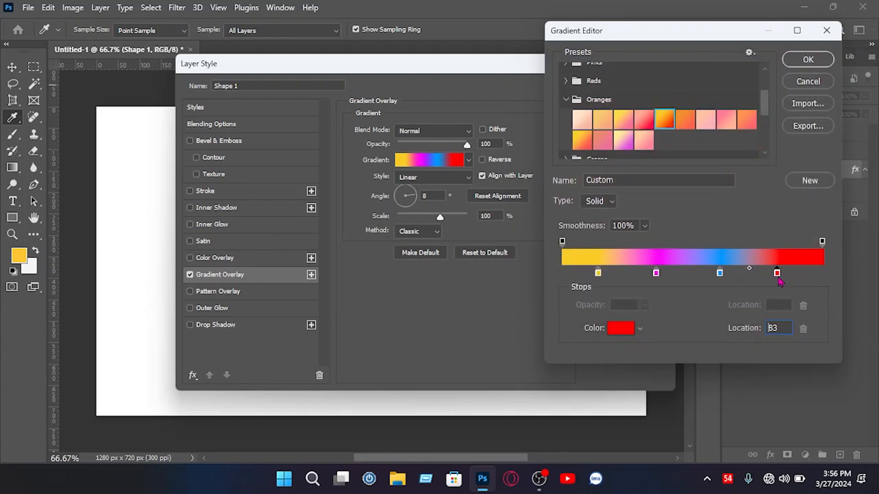
pyautogui.click(818, 59)
pyautogui.moveTo(588, 64); pyautogui.dragTo(783, 139)
pyautogui.click(846, 160)
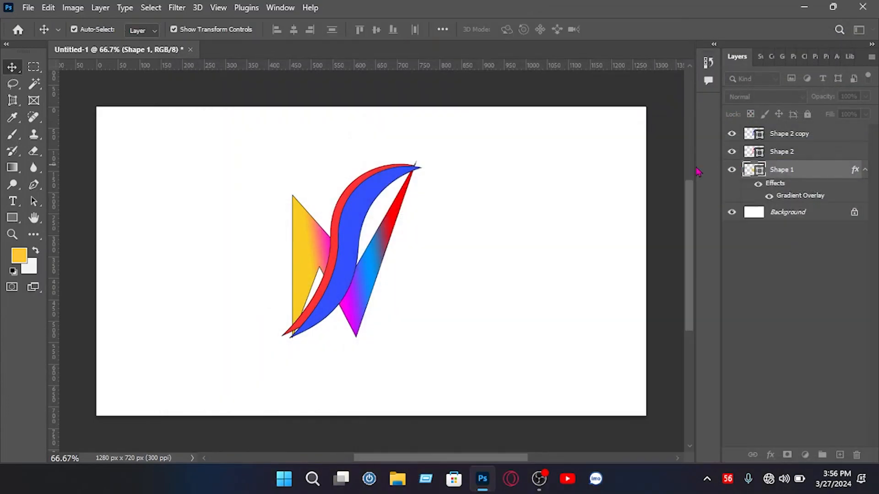
pyautogui.click(569, 200)
# Step: Add a Gradient Overlay effect to the blue ribbon layer, Shape 2 copy
pyautogui.click(372, 195)
pyautogui.rightClick(798, 135)
pyautogui.click(750, 19)
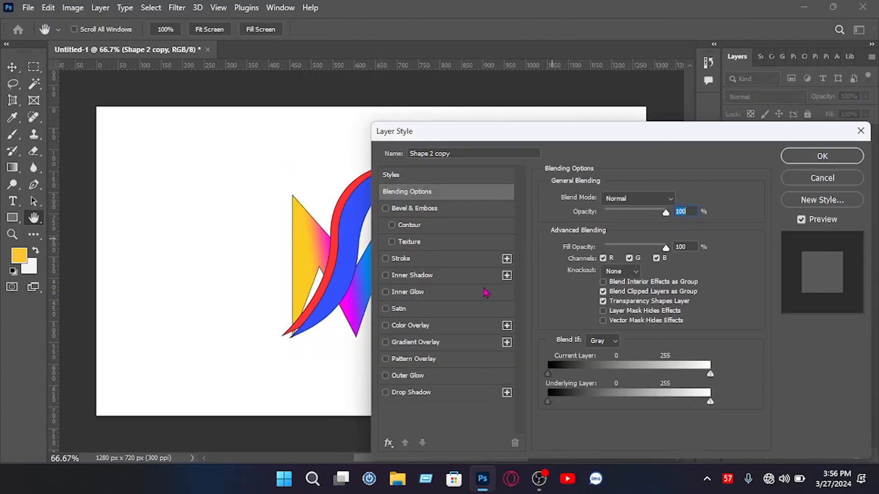
pyautogui.click(451, 342)
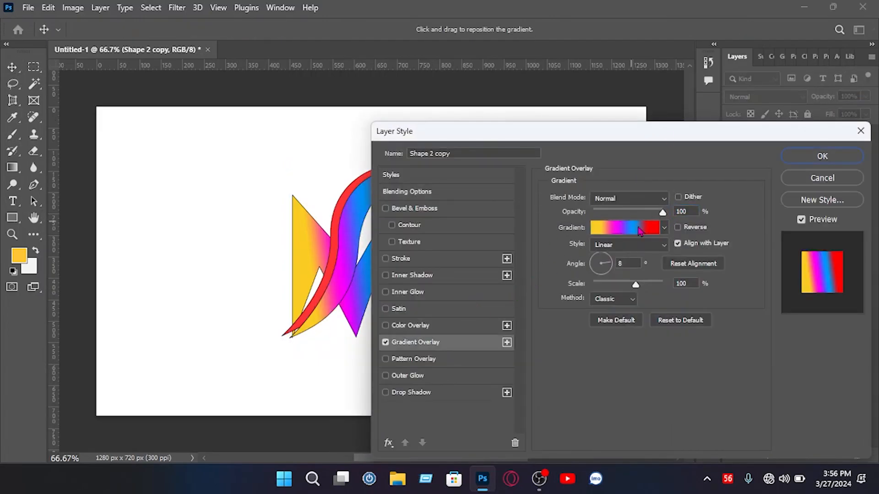
# Step: Load the Blue_20 preset from the Blues group as the ribbon's overlay gradient
pyautogui.click(640, 230)
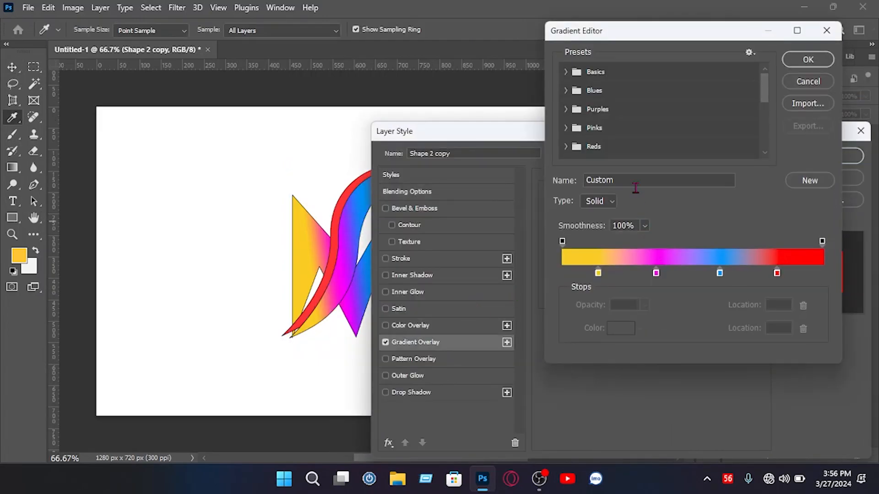
pyautogui.click(621, 96)
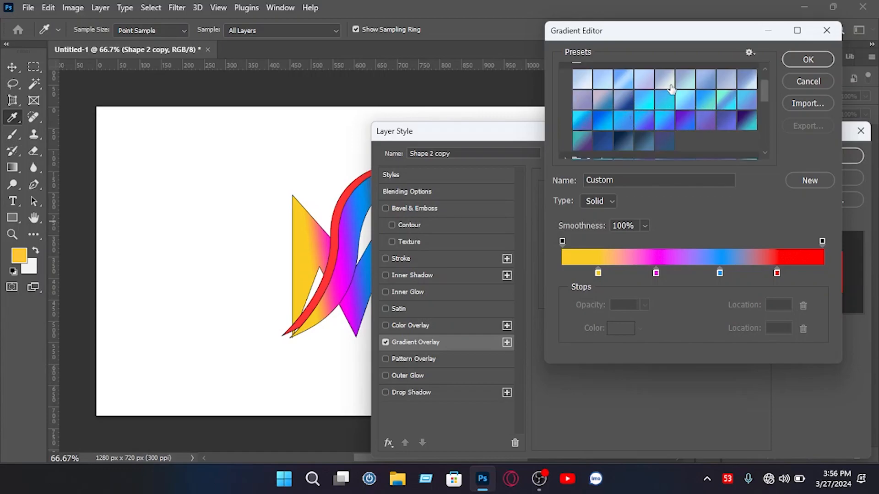
pyautogui.scroll(1, 672, 90)
pyautogui.click(600, 133)
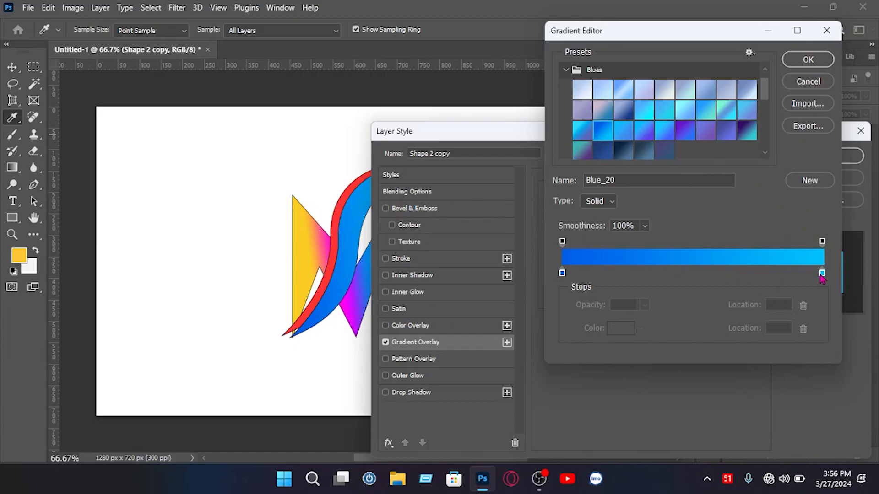
# Step: Recolour the ribbon gradient's light blue end stop to bright pink and move it to location 84%
pyautogui.click(822, 274)
pyautogui.click(622, 329)
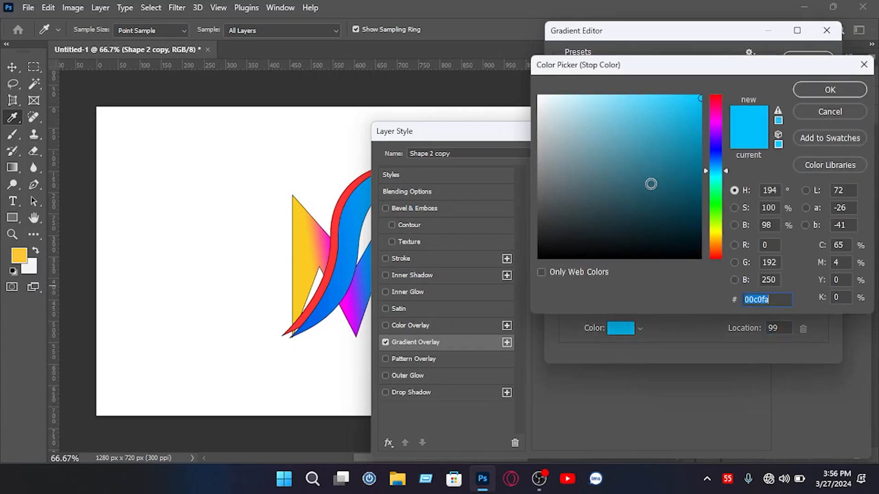
pyautogui.click(718, 132)
pyautogui.click(830, 90)
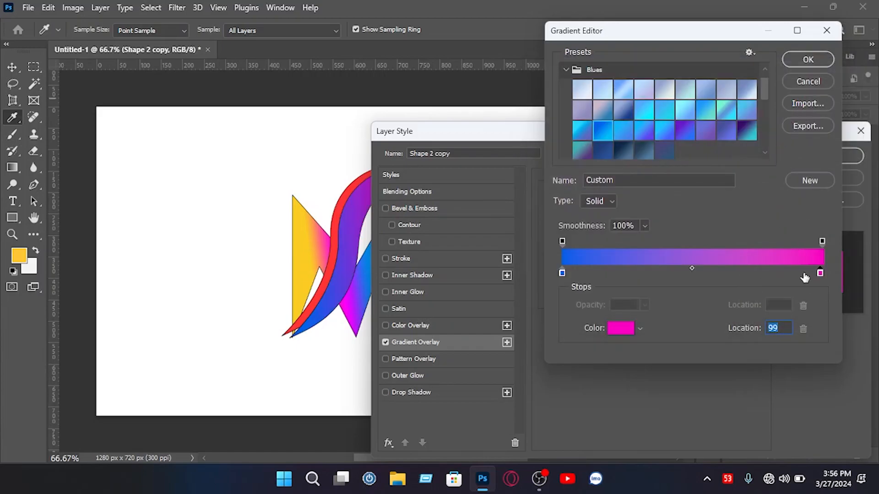
pyautogui.moveTo(819, 273); pyautogui.dragTo(781, 273)
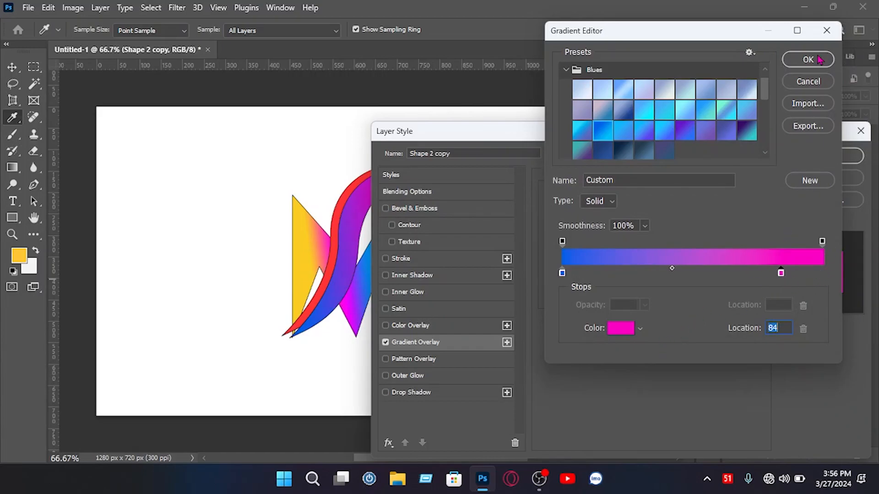
# Step: Recolour the ribbon gradient's dark blue start stop to a lighter sky blue
pyautogui.click(562, 274)
pyautogui.click(615, 329)
pyautogui.moveTo(718, 160); pyautogui.dragTo(718, 170)
pyautogui.click(816, 89)
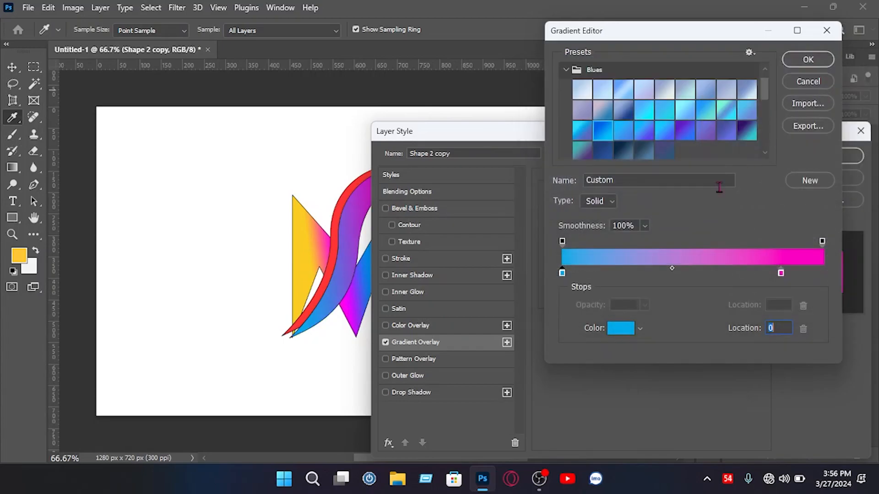
# Step: Move the sky blue stop to 28% and the pink stop to 69%, and accept the ribbon's gradient
pyautogui.moveTo(563, 277); pyautogui.dragTo(633, 274)
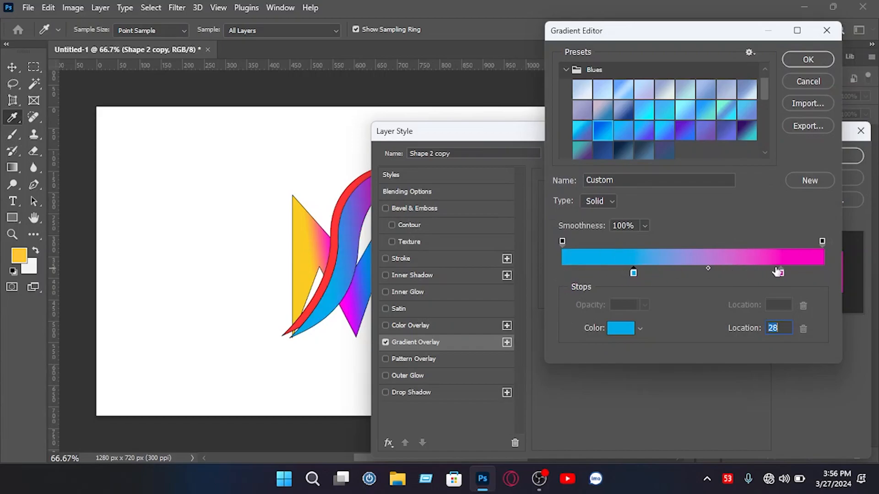
pyautogui.moveTo(781, 274); pyautogui.dragTo(742, 275)
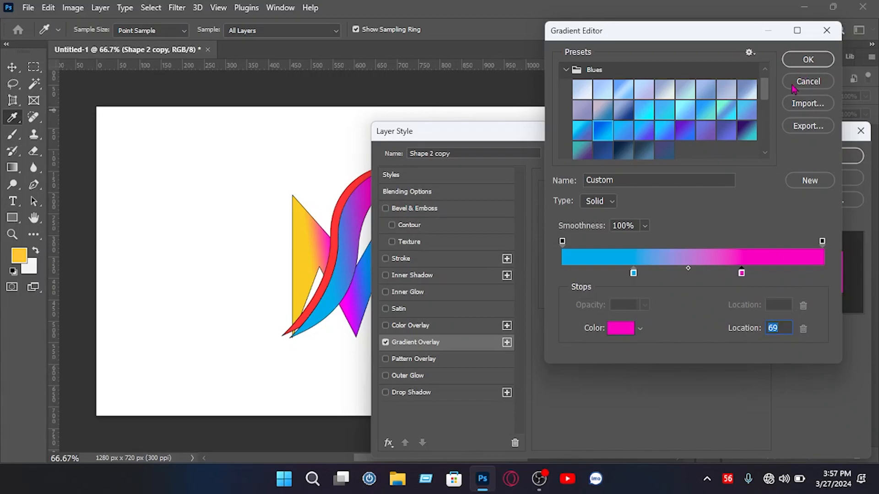
pyautogui.click(803, 69)
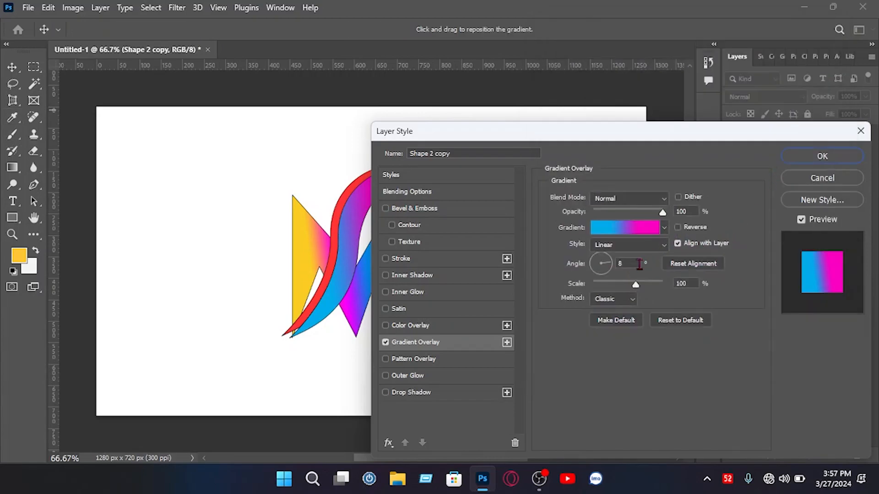
# Step: Set the upper ribbon's gradient overlay angle to 38° and accept the layer style
pyautogui.moveTo(610, 268); pyautogui.dragTo(615, 260)
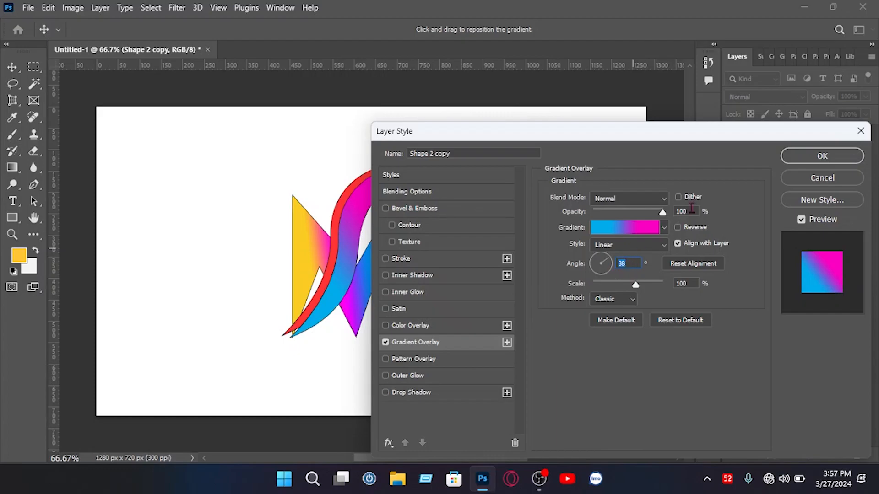
pyautogui.click(847, 156)
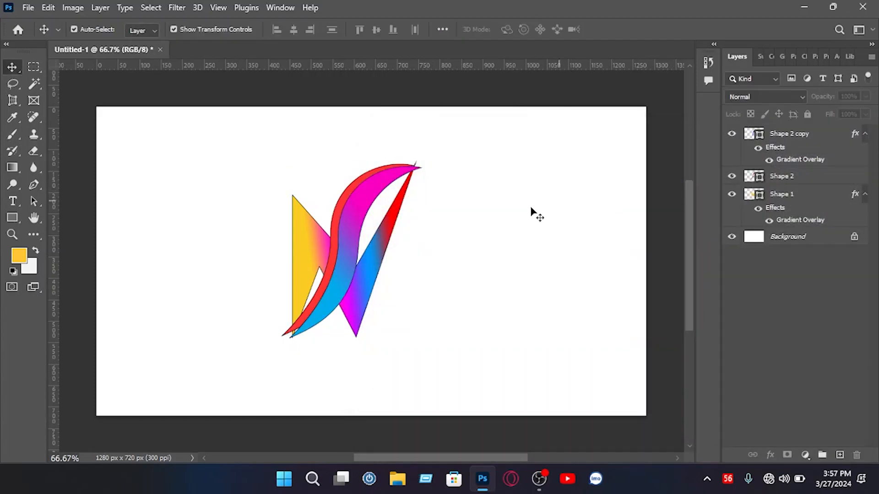
# Step: Add a gradient overlay to the red ribbon on the Shape 2 layer
pyautogui.click(336, 276)
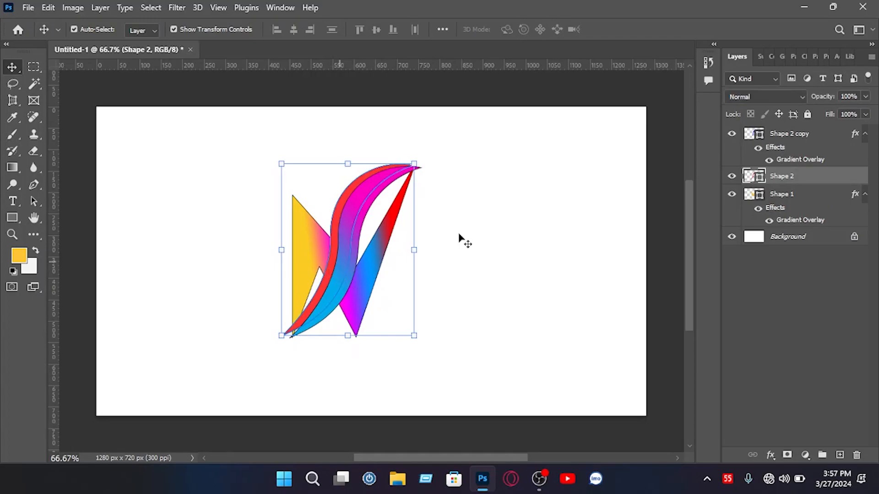
pyautogui.rightClick(811, 177)
pyautogui.click(783, 22)
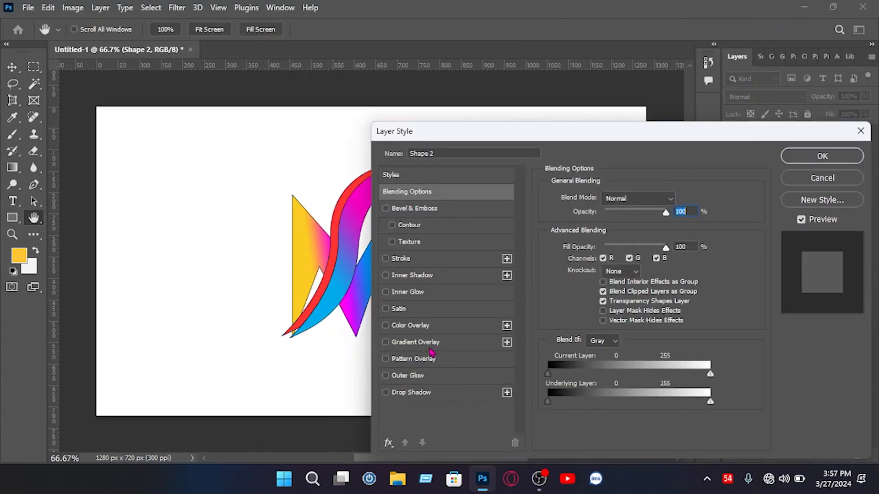
pyautogui.click(434, 344)
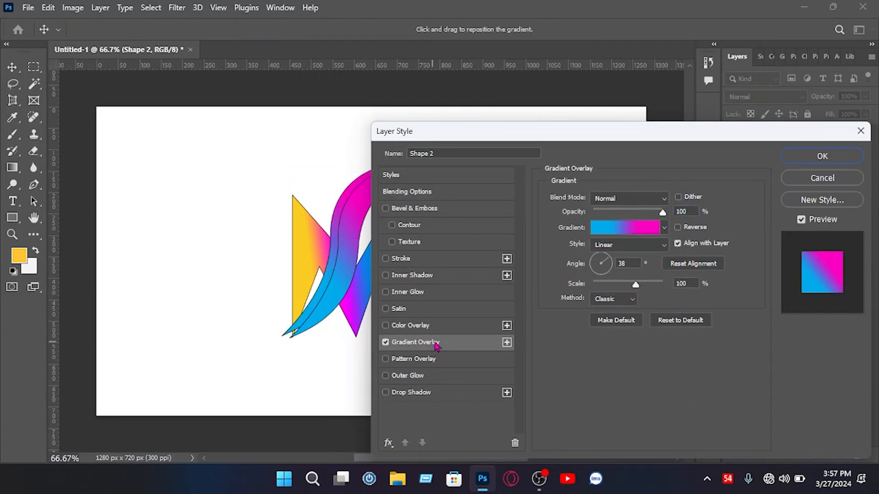
# Step: Recolour the sky blue stop at 28% in the Shape 2 ribbon's gradient to pure red
pyautogui.click(623, 231)
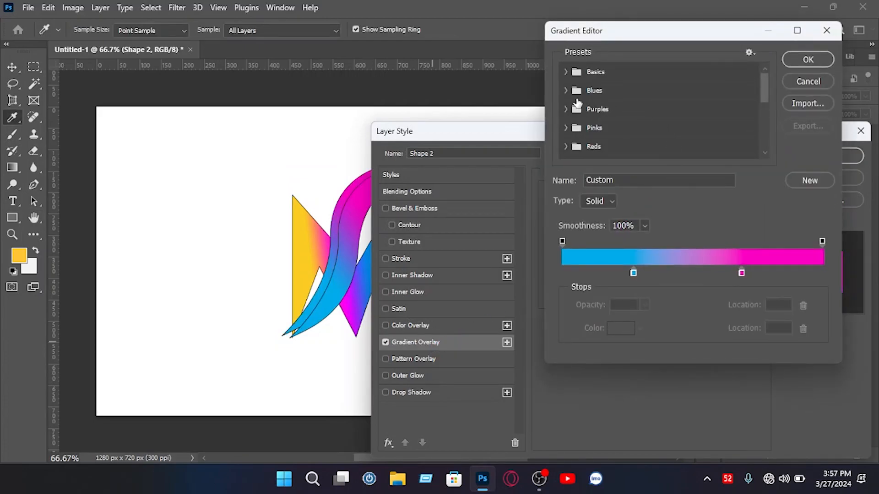
pyautogui.click(634, 274)
pyautogui.click(621, 327)
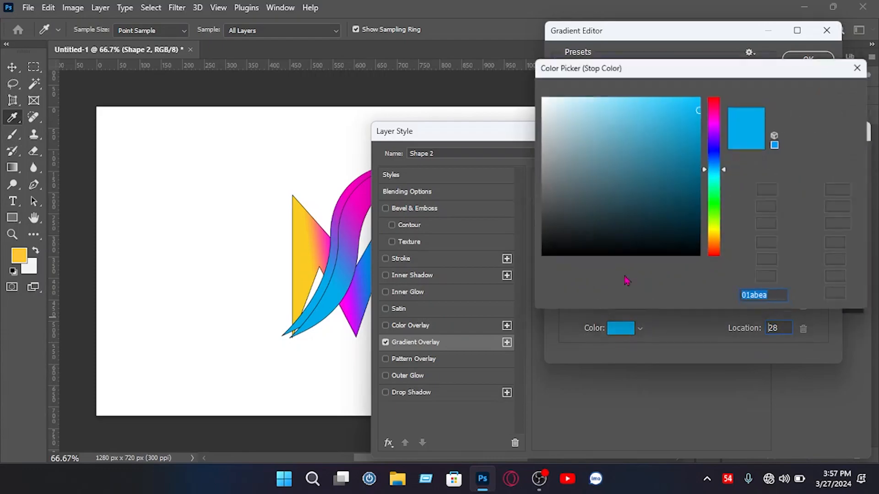
pyautogui.click(717, 109)
pyautogui.moveTo(717, 108); pyautogui.dragTo(716, 95)
pyautogui.click(701, 96)
pyautogui.click(827, 90)
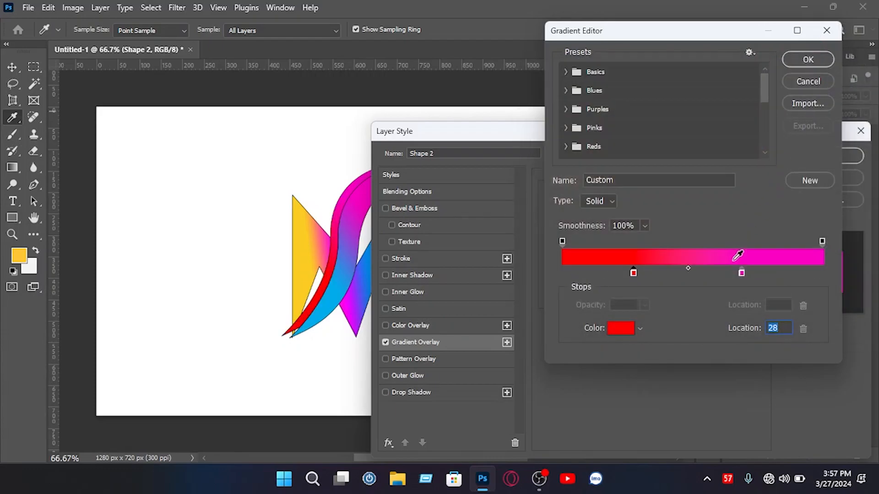
# Step: Recolour the gradient's pink stop to the yellow facc22 sampled from the zigzag shape, and accept the gradient and layer style
pyautogui.click(741, 275)
pyautogui.click(620, 329)
pyautogui.click(309, 273)
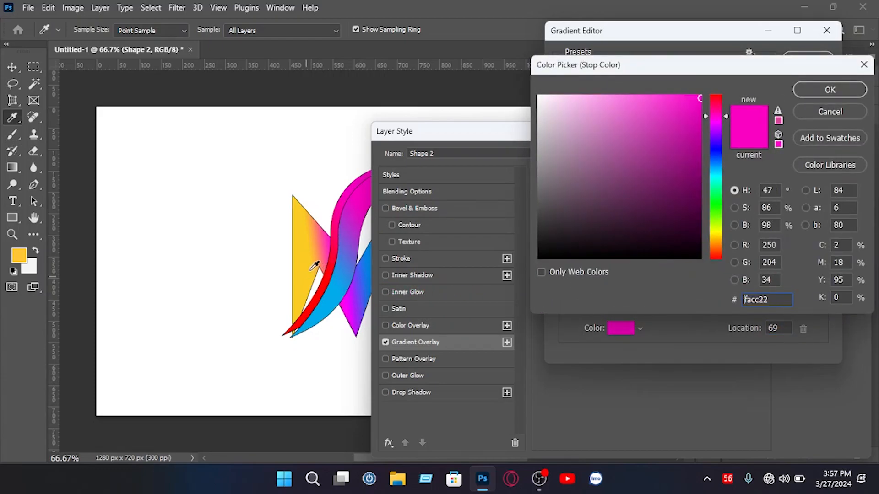
pyautogui.click(849, 90)
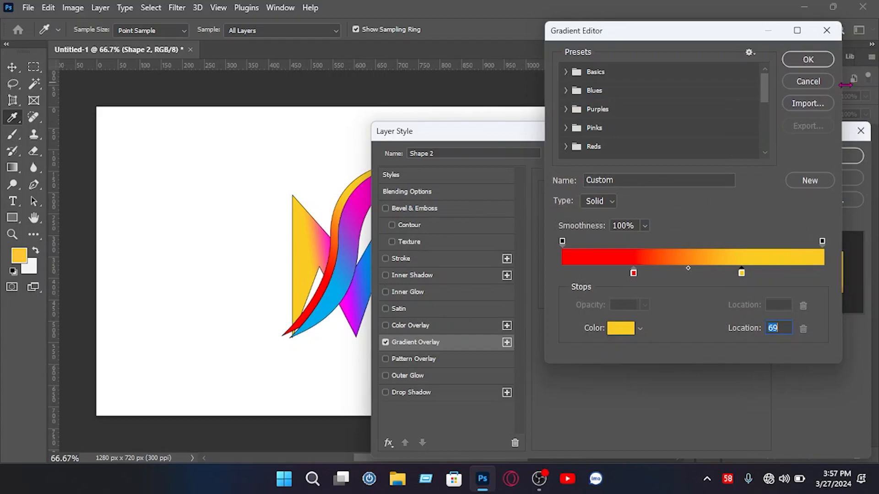
pyautogui.click(808, 60)
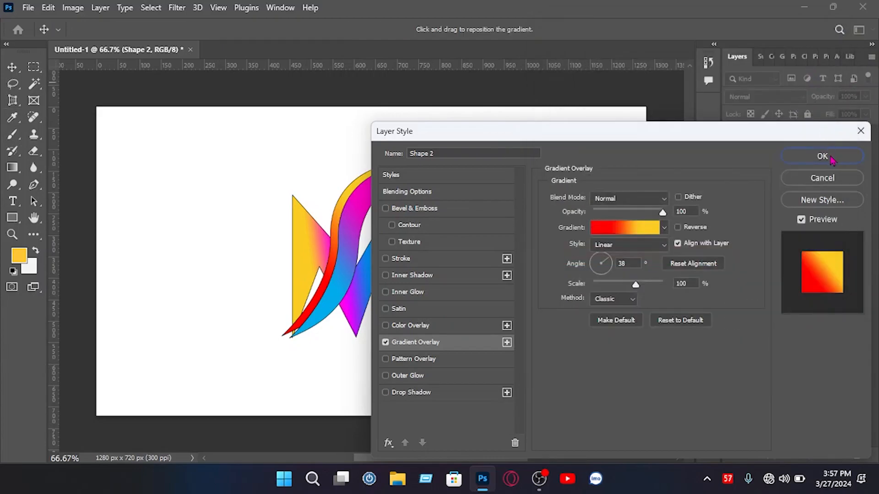
pyautogui.click(820, 156)
pyautogui.click(597, 164)
# Step: Select all three logo shapes, centre them on the canvas and scale them up proportionally to about 147%, about 481 x 609 px
pyautogui.scroll(-1, 572, 304)
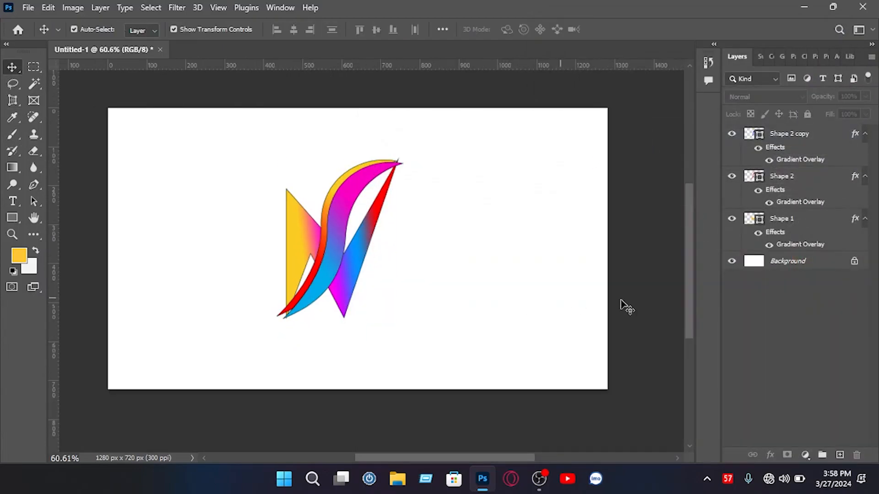
pyautogui.moveTo(477, 328); pyautogui.dragTo(234, 168)
pyautogui.moveTo(404, 238); pyautogui.dragTo(397, 254)
pyautogui.moveTo(462, 243); pyautogui.dragTo(459, 245)
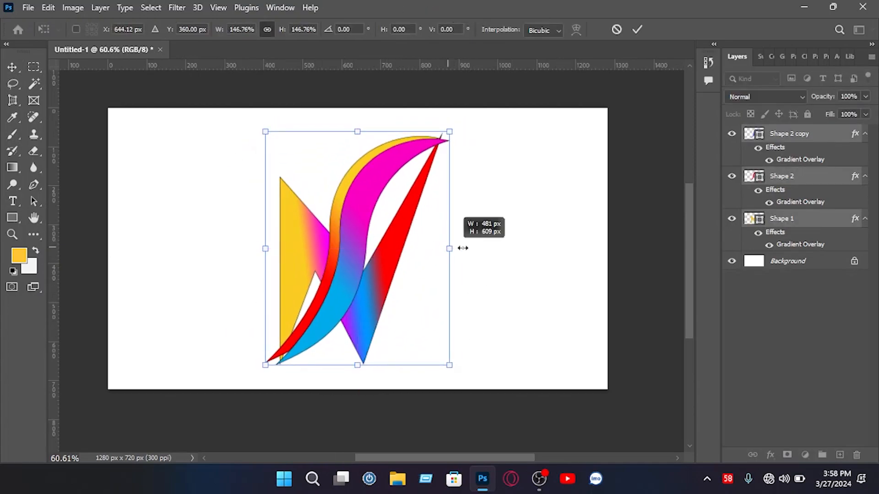